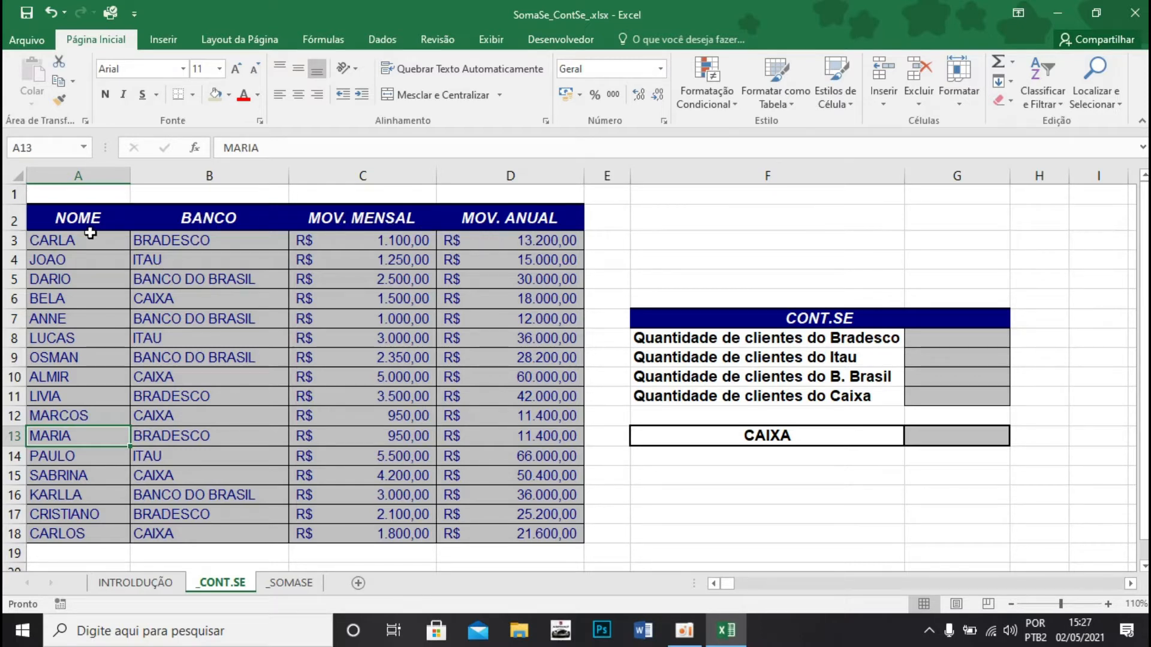
- Examine the client names and banks in the table, pairing each Bradesco entry with its client
{"action": "mouse_move", "coordinate": [88, 240]}
{"action": "left_mouse_down"}
{"action": "mouse_move", "coordinate": [60, 482]}
{"action": "mouse_move", "coordinate": [66, 530]}
{"action": "left_mouse_up"}
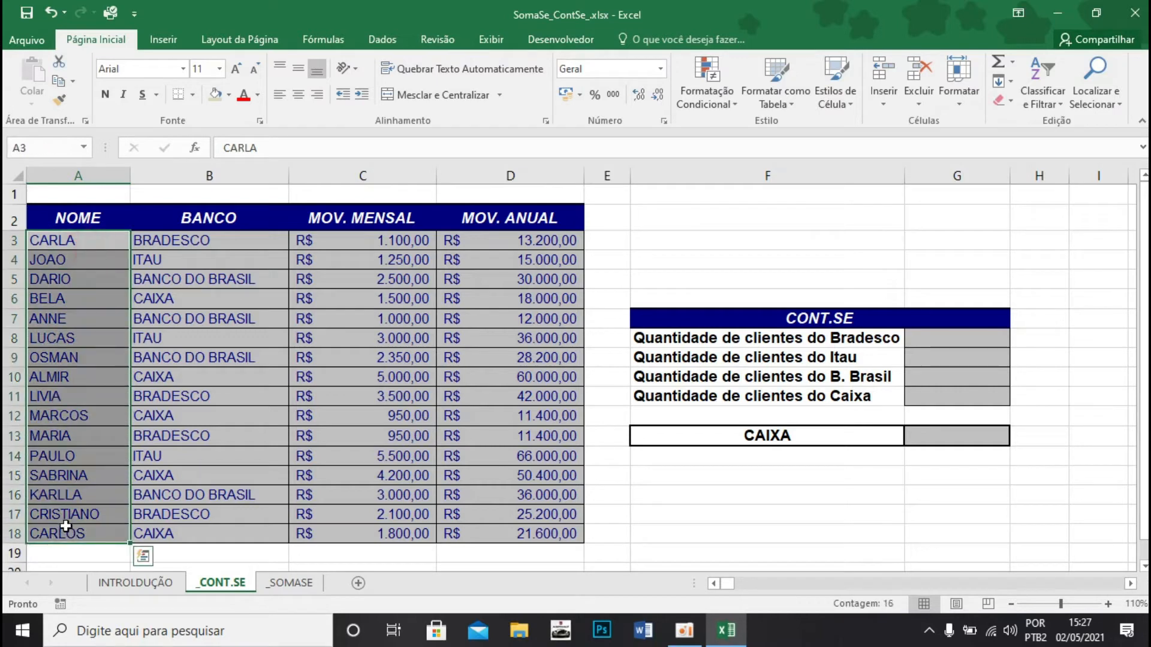
{"action": "left_click_drag", "start_coordinate": [211, 243], "coordinate": [194, 424]}
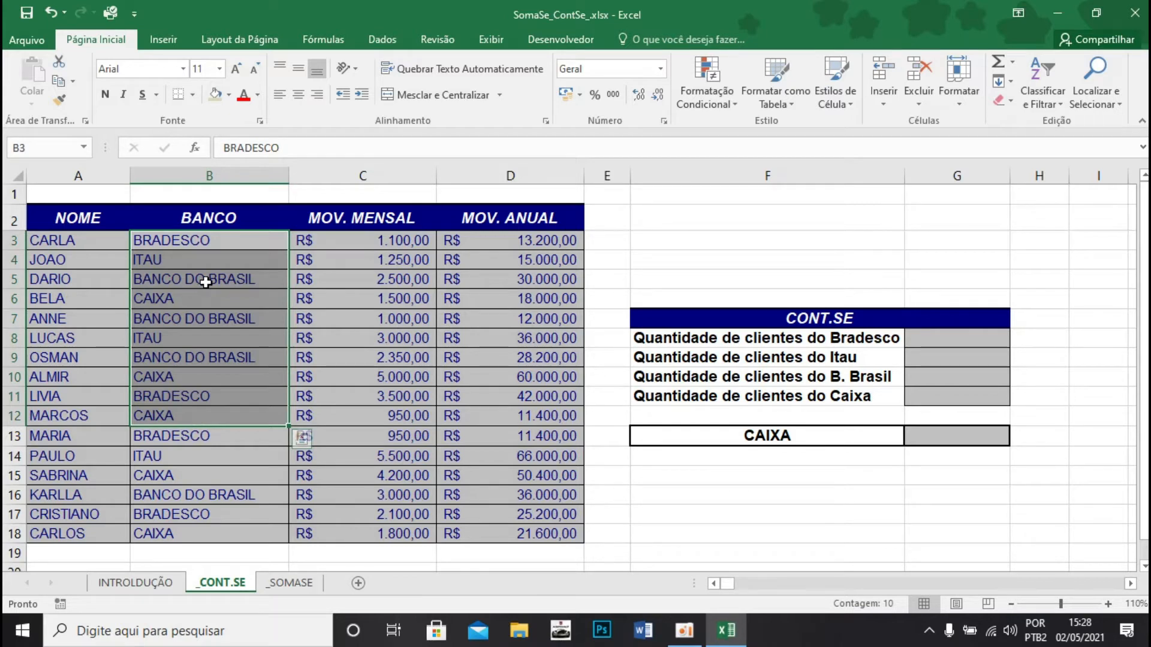
{"action": "left_click", "coordinate": [180, 243]}
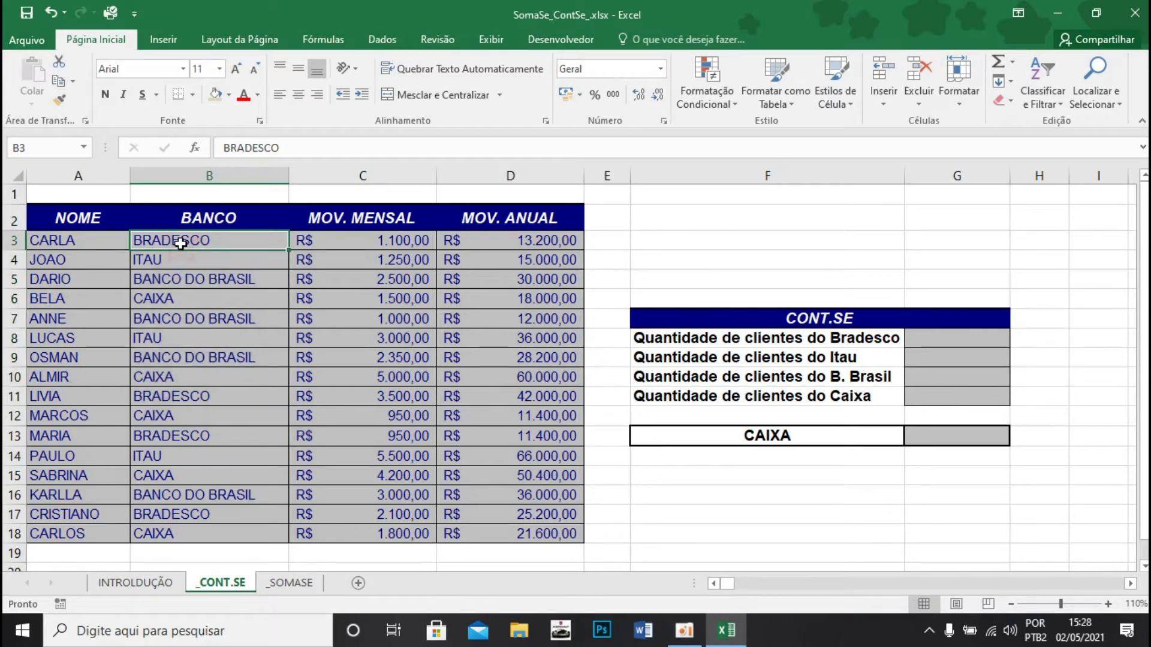
{"action": "left_click", "coordinate": [97, 240]}
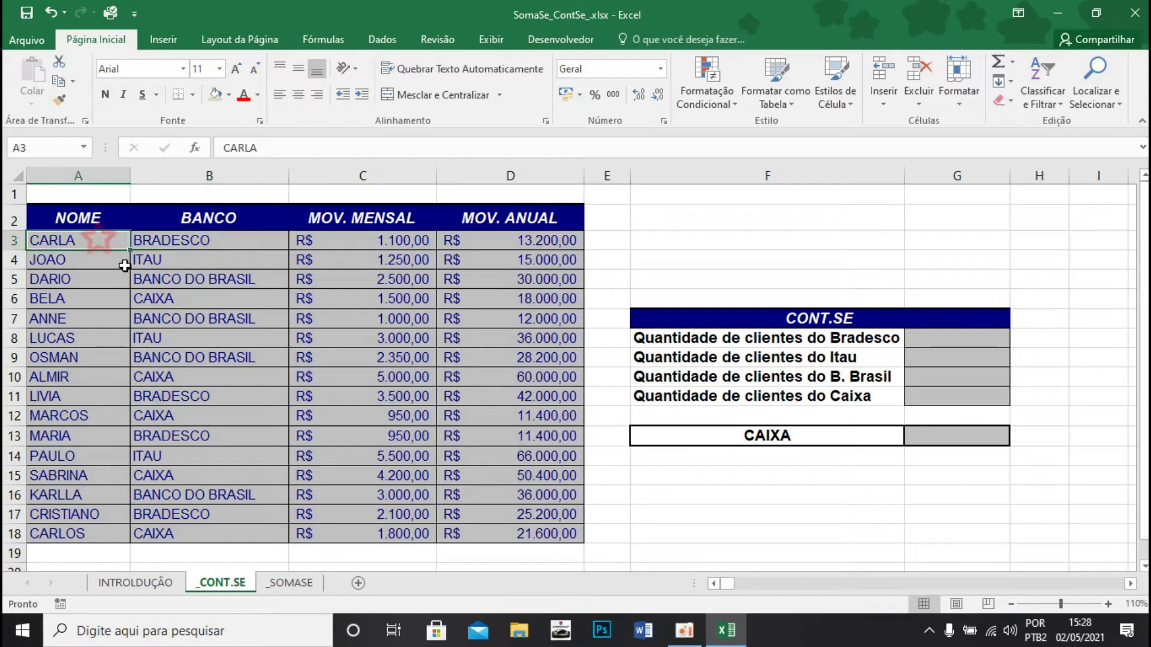
{"action": "left_click", "coordinate": [223, 396]}
{"action": "left_click", "coordinate": [84, 397]}
{"action": "left_click", "coordinate": [203, 436]}
{"action": "left_click", "coordinate": [70, 436]}
{"action": "left_click", "coordinate": [213, 519]}
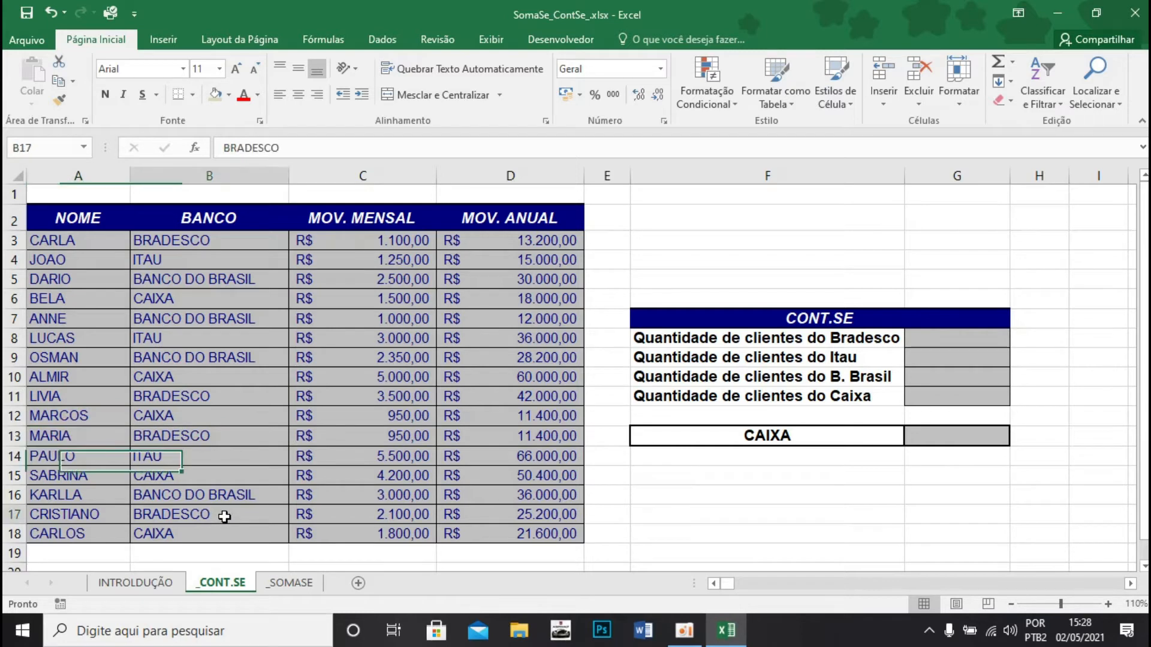
{"action": "left_click", "coordinate": [74, 515]}
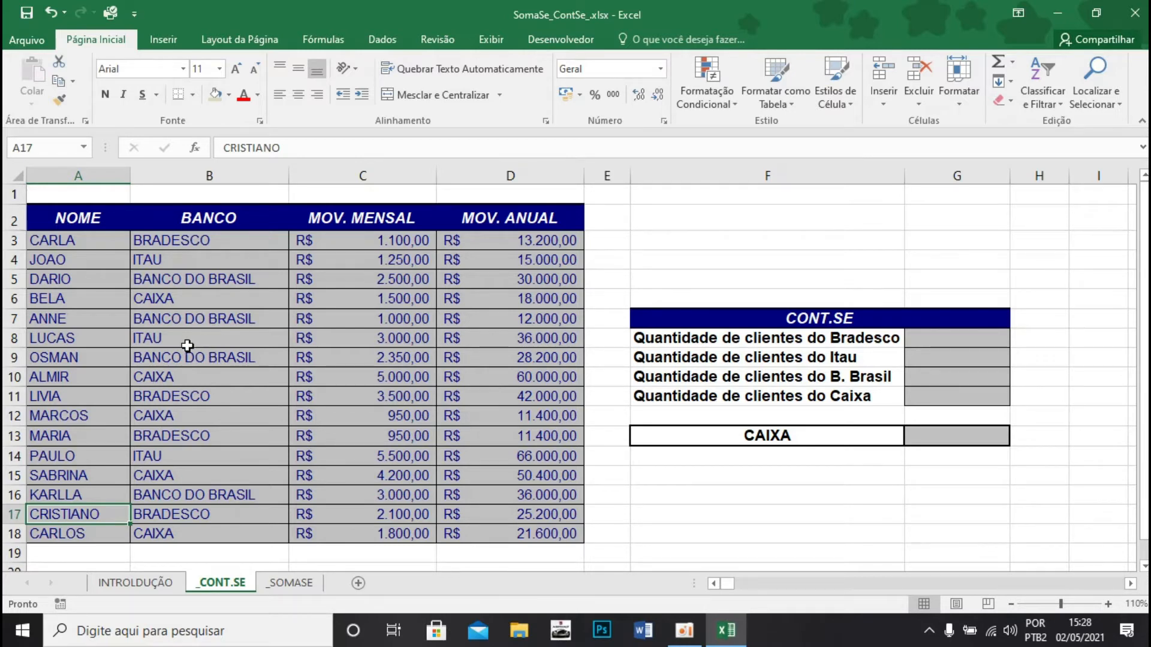
- Count the Bradesco clients in G8 with =CONT.SE(B3:B18;"bradesco") and check the result against the Bradesco entries in column B
{"action": "left_click", "coordinate": [951, 337]}
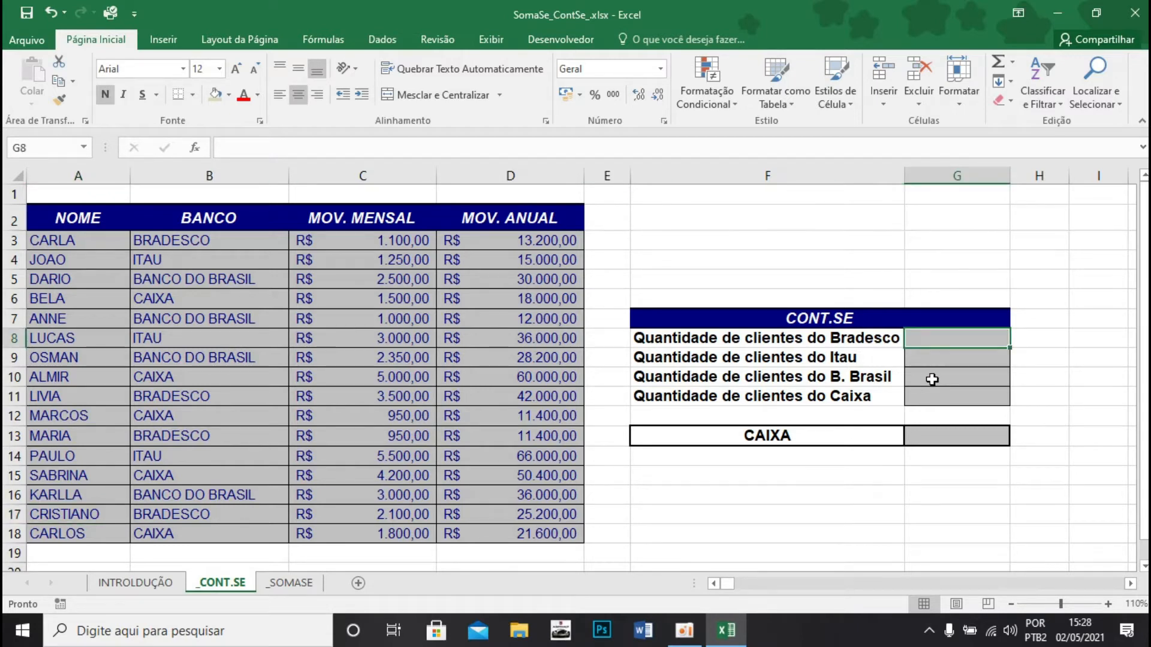
{"action": "type", "text": "=cont."}
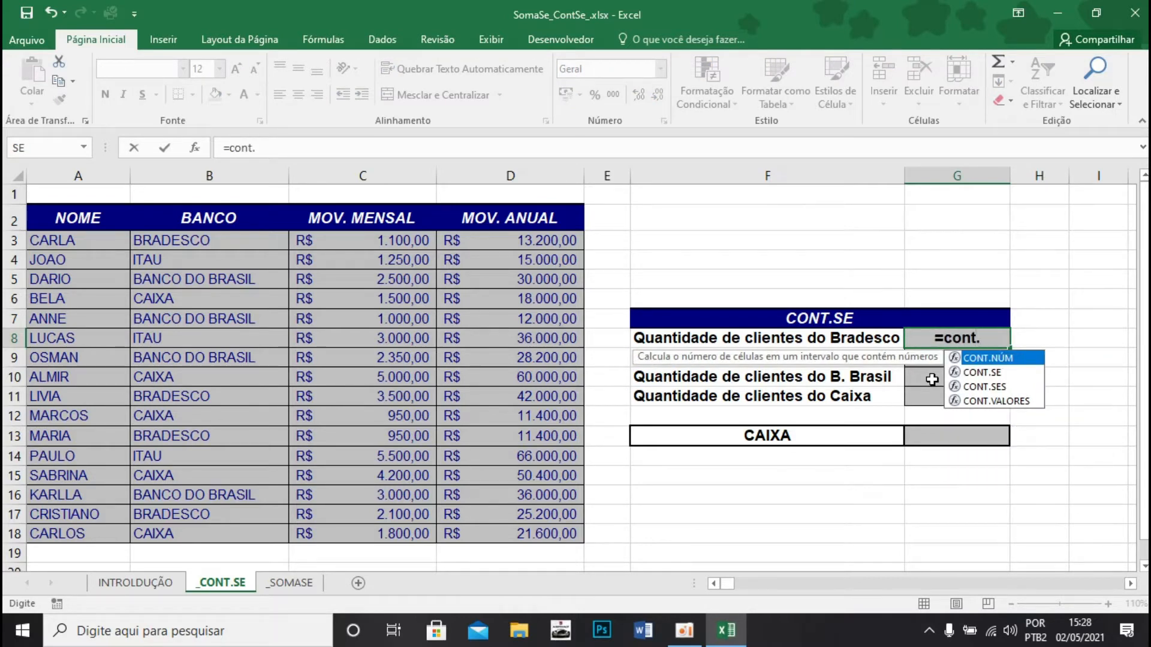
{"action": "key", "text": "Down"}
{"action": "key", "text": "Tab"}
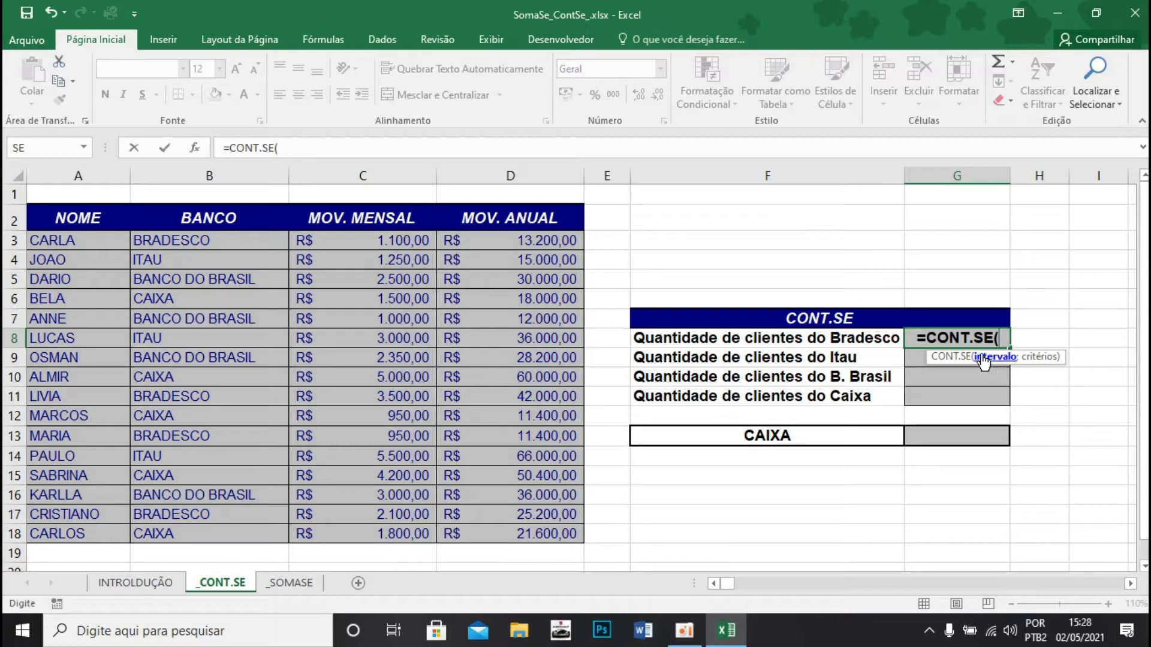
{"action": "left_click_drag", "start_coordinate": [241, 243], "coordinate": [240, 532]}
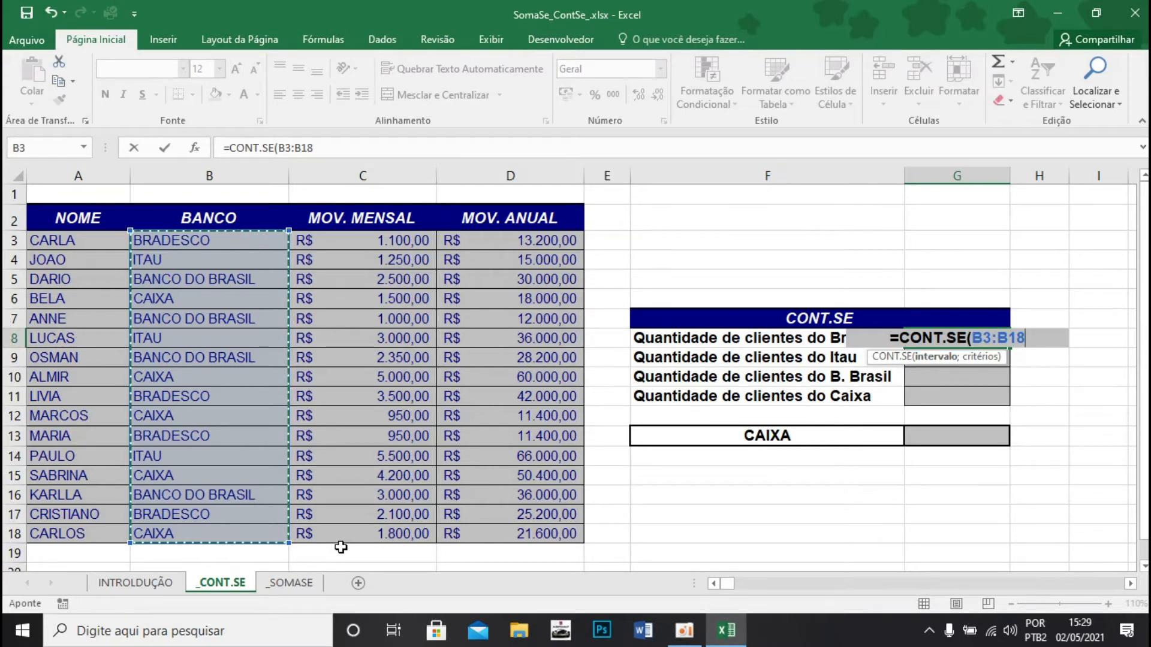
{"action": "type", "text": ";"}
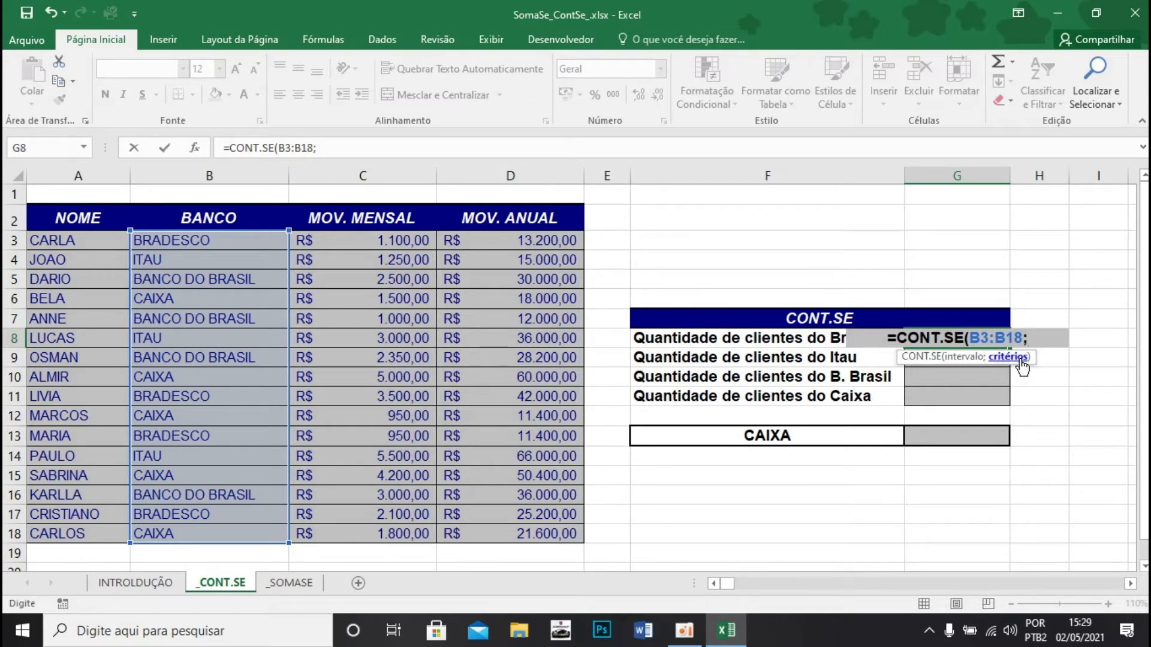
{"action": "type", "text": "\""}
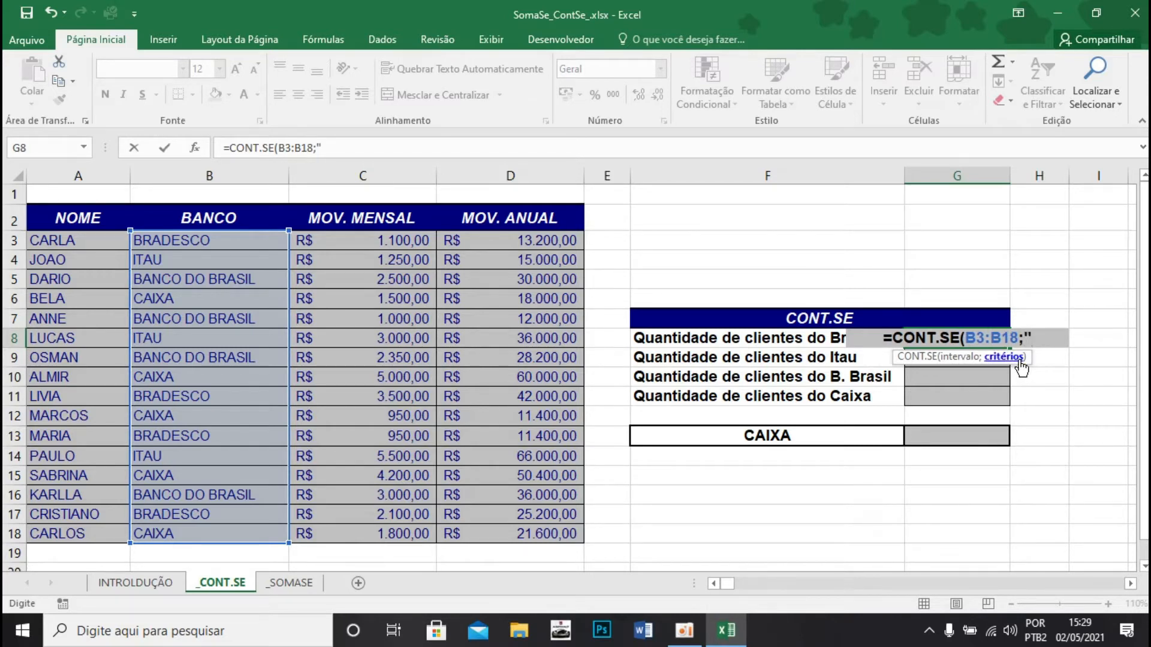
{"action": "type", "text": "bradesco\""}
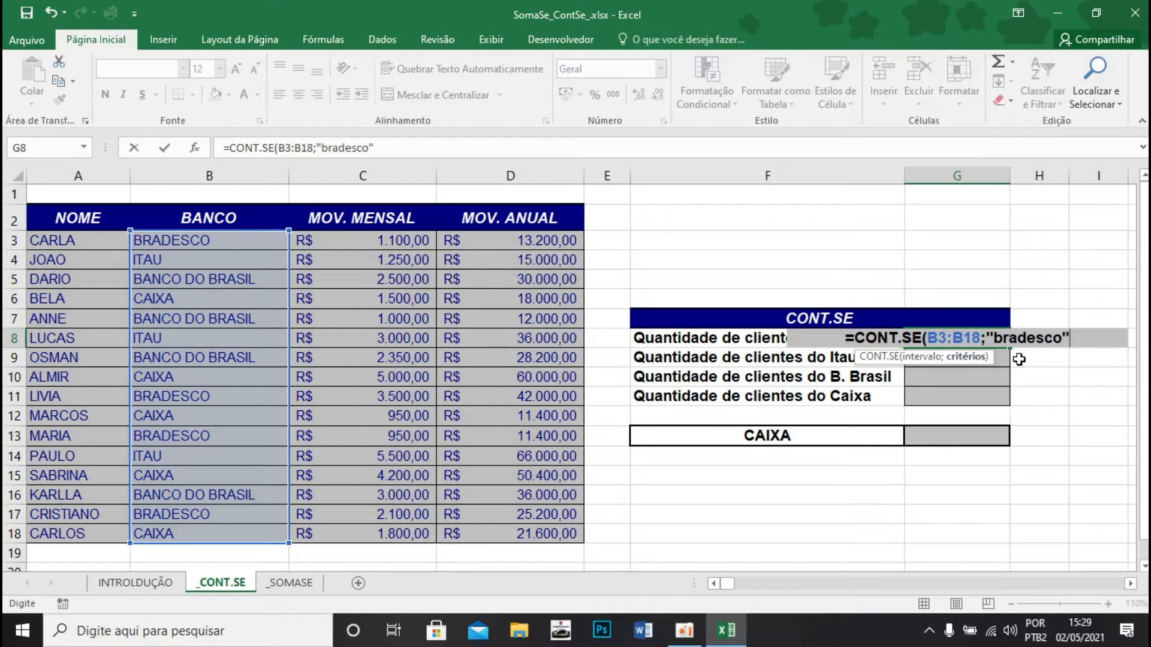
{"action": "type", "text": ")"}
{"action": "key", "text": "Return"}
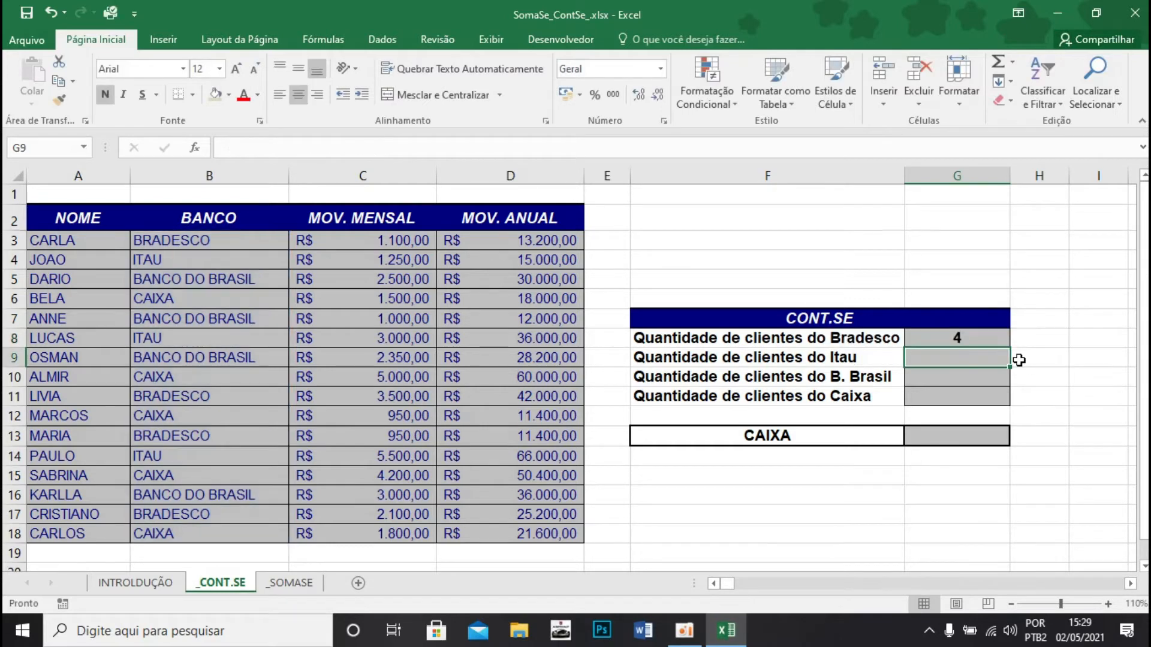
{"action": "left_click", "coordinate": [952, 335]}
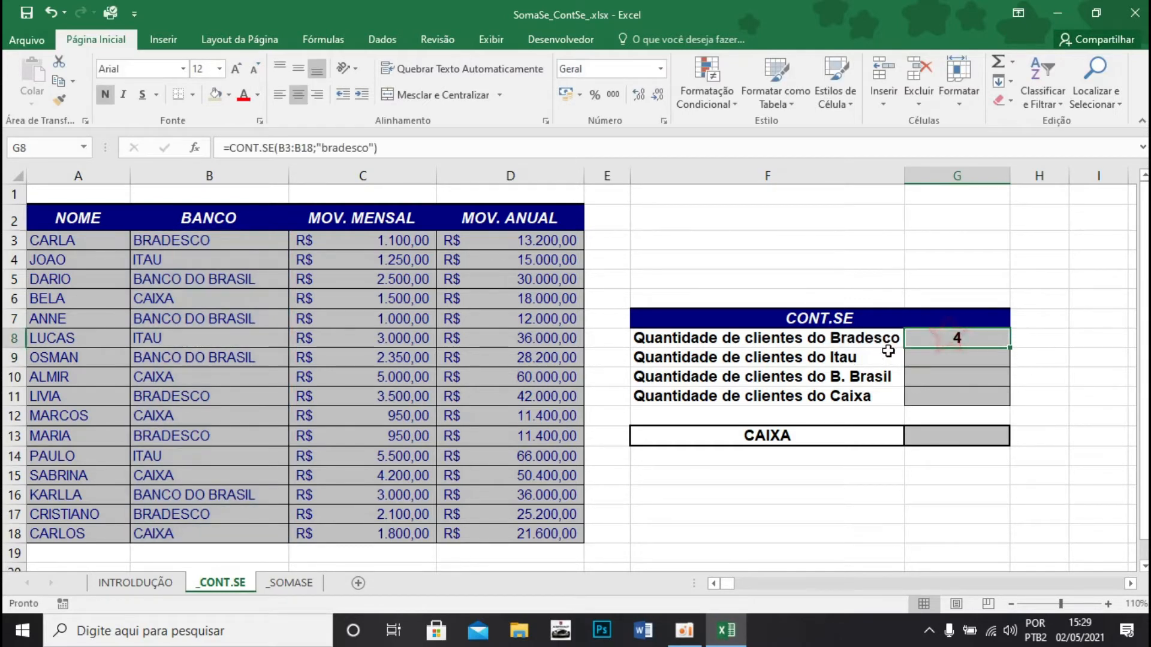
{"action": "left_click", "coordinate": [183, 515]}
{"action": "left_click", "coordinate": [178, 435]}
{"action": "left_click", "coordinate": [179, 400]}
{"action": "left_click", "coordinate": [184, 243]}
- Count the Itau clients in G9 with =CONT.SE(B3:B18;"itau") and check the result against the Itau entries in column B
{"action": "left_click", "coordinate": [969, 360]}
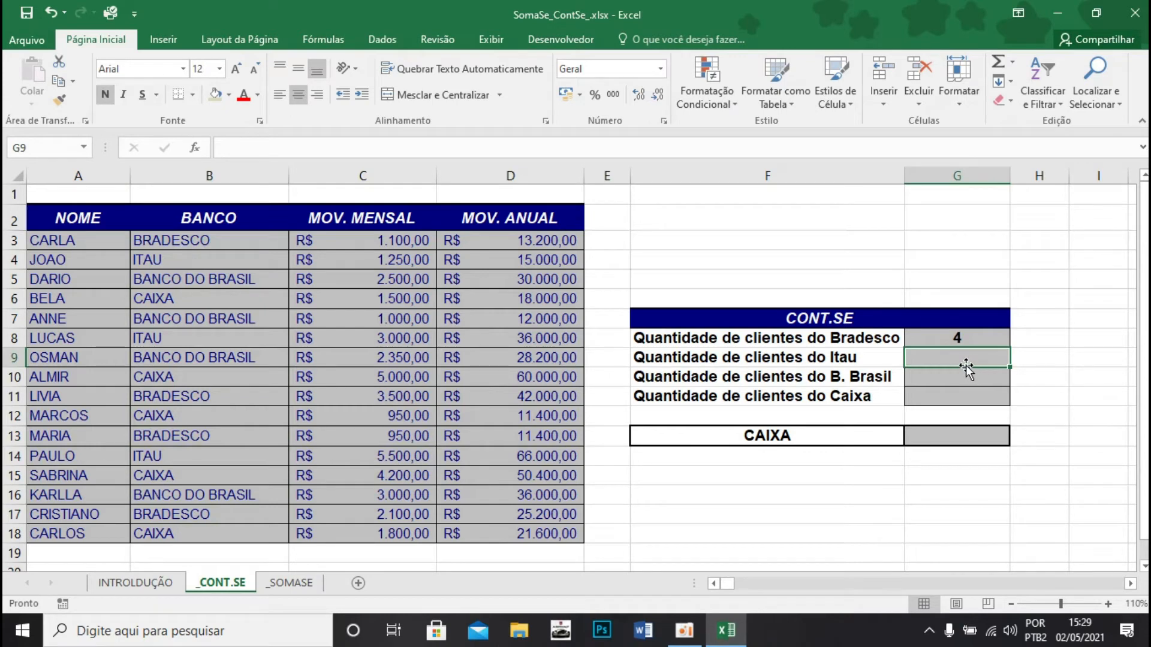
{"action": "type", "text": "=cont.se"}
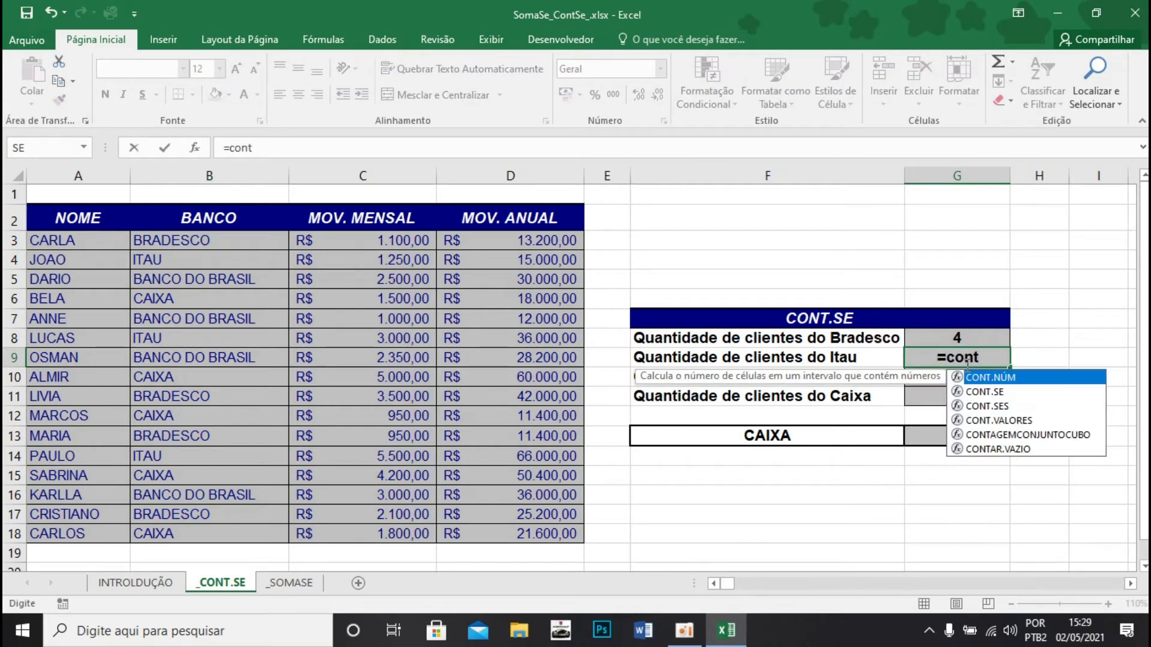
{"action": "key", "text": "Tab"}
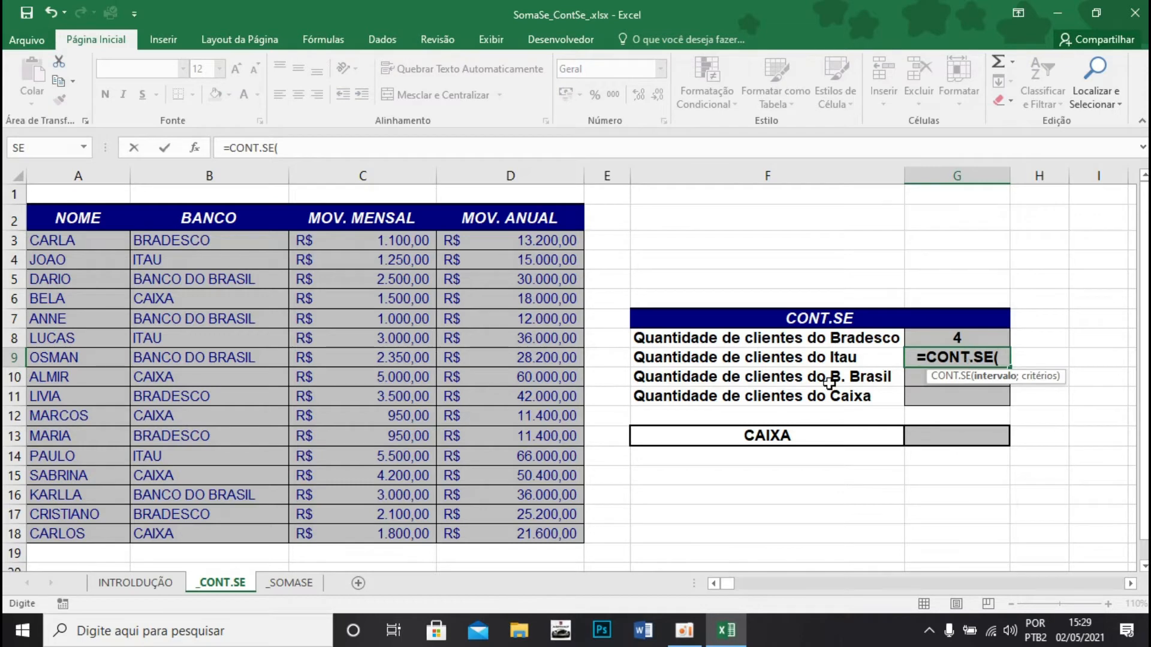
{"action": "left_click_drag", "start_coordinate": [215, 238], "coordinate": [255, 534]}
{"action": "type", "text": ";"}
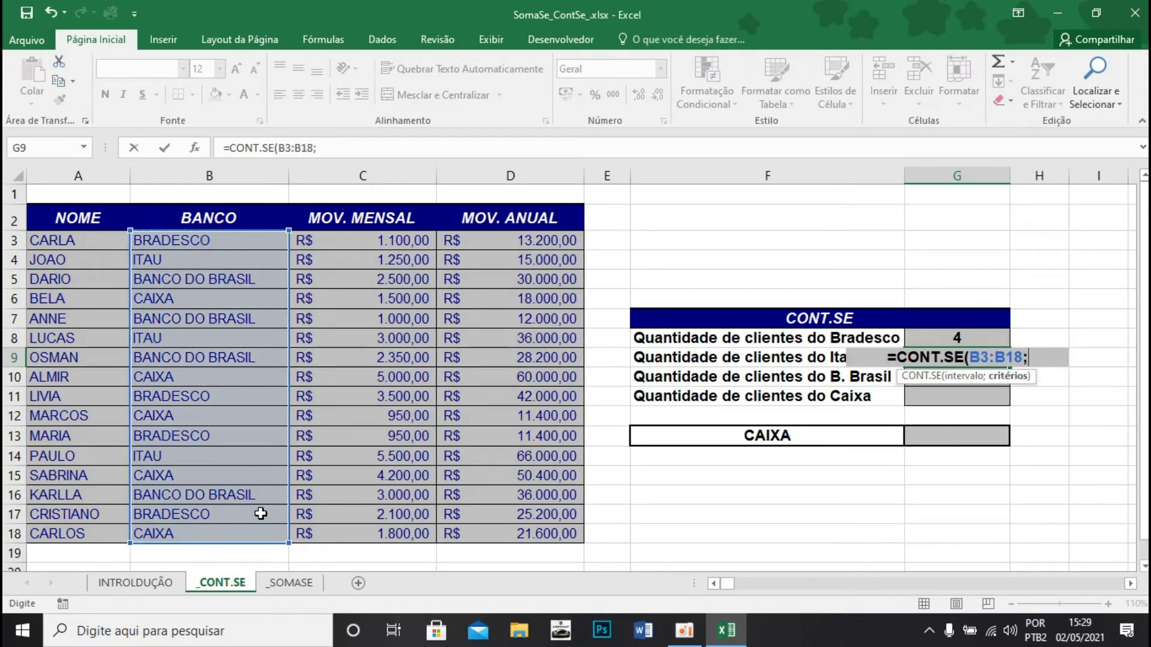
{"action": "type", "text": "\""}
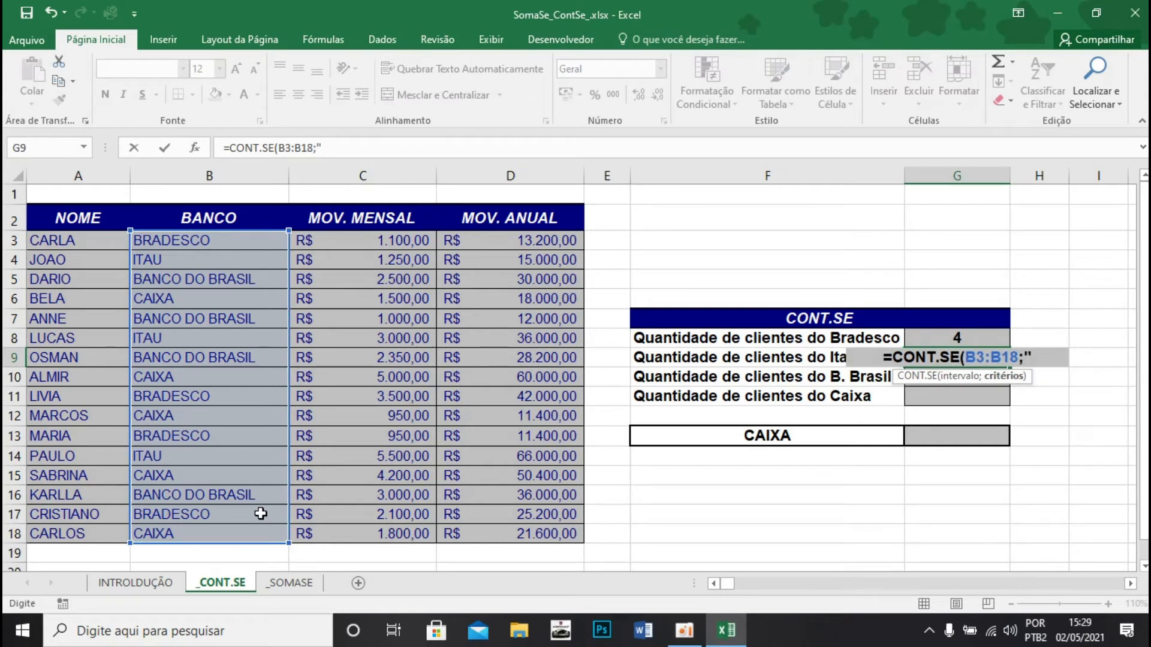
{"action": "type", "text": "itau\")"}
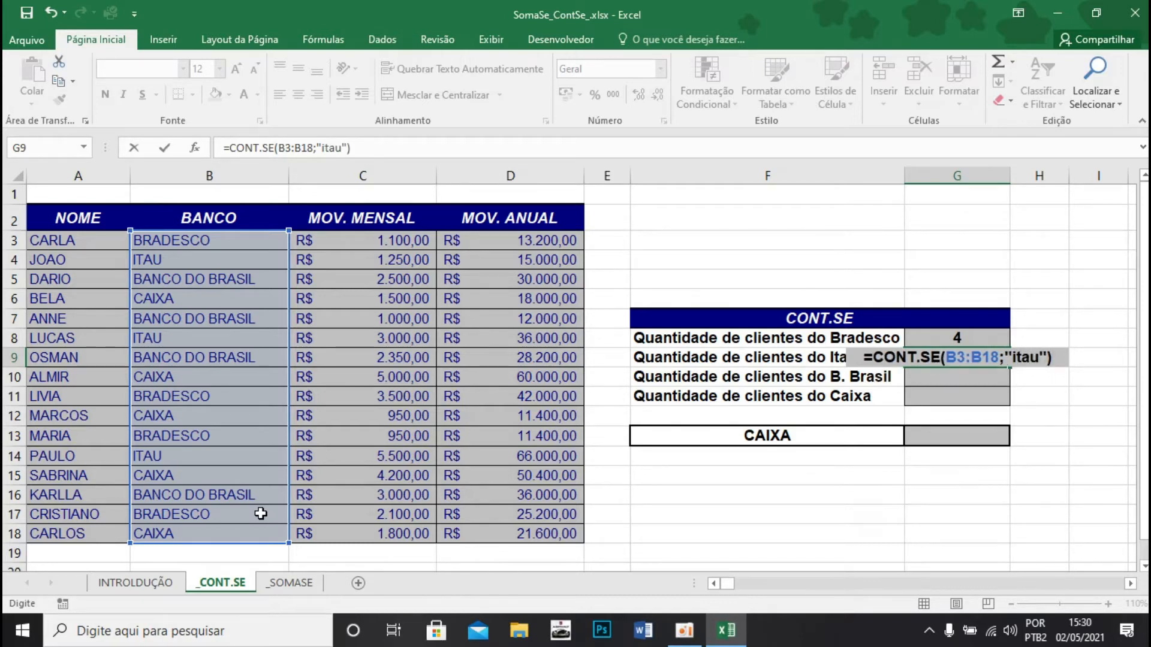
{"action": "key", "text": "Return"}
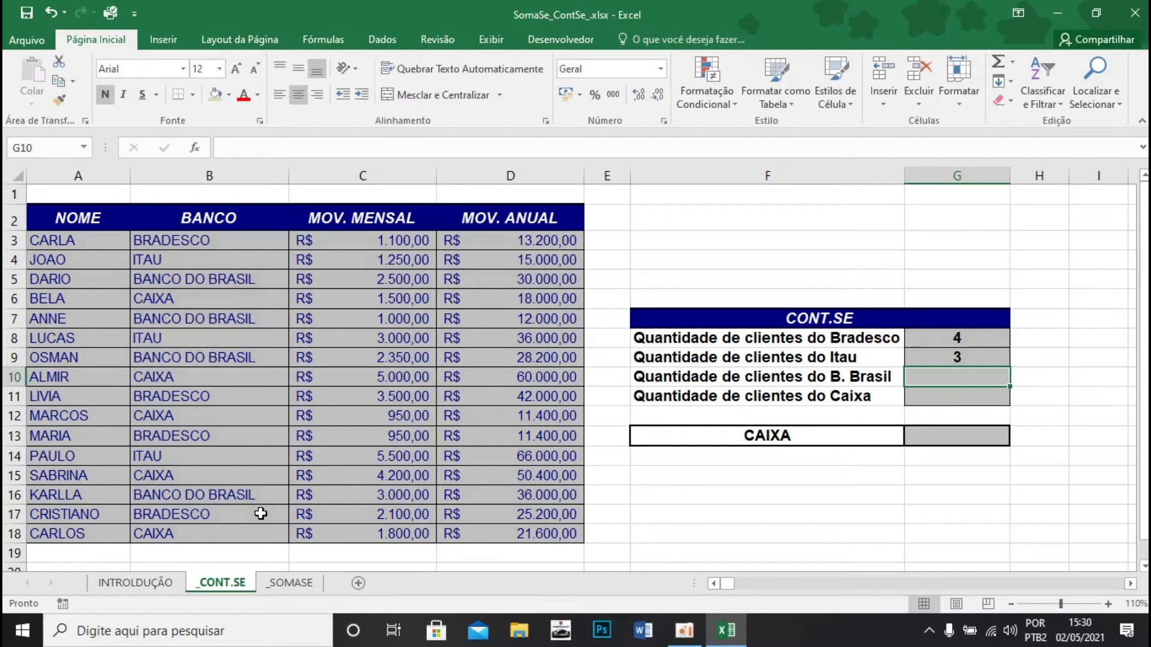
{"action": "left_click", "coordinate": [192, 459]}
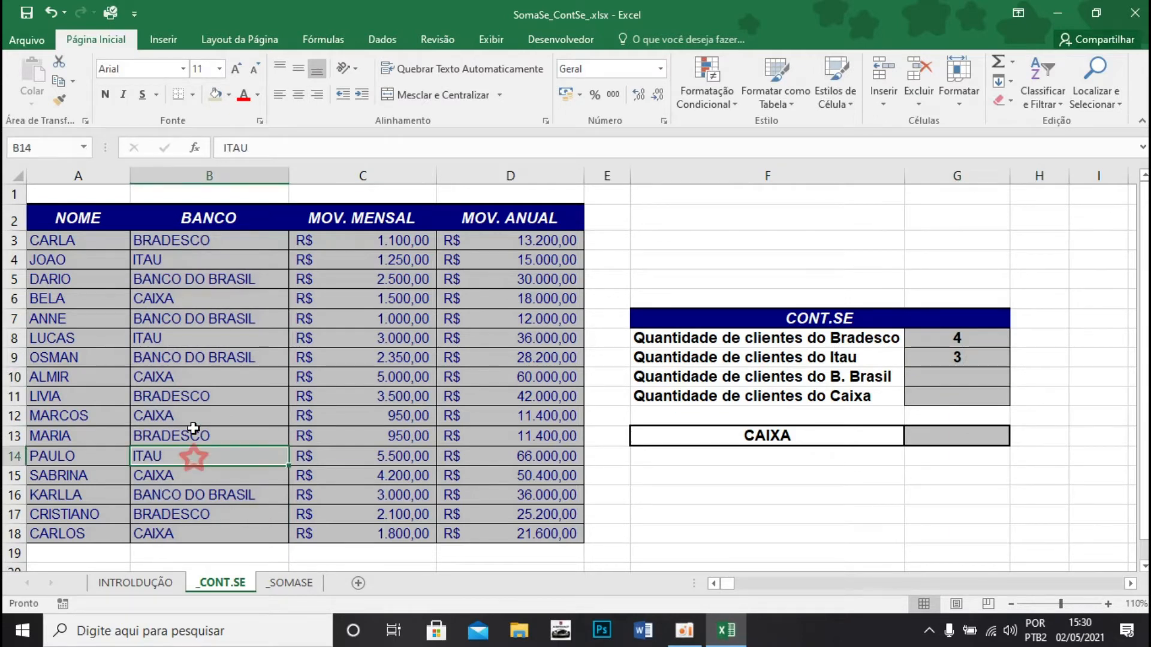
{"action": "left_click", "coordinate": [180, 340]}
{"action": "left_click", "coordinate": [159, 259]}
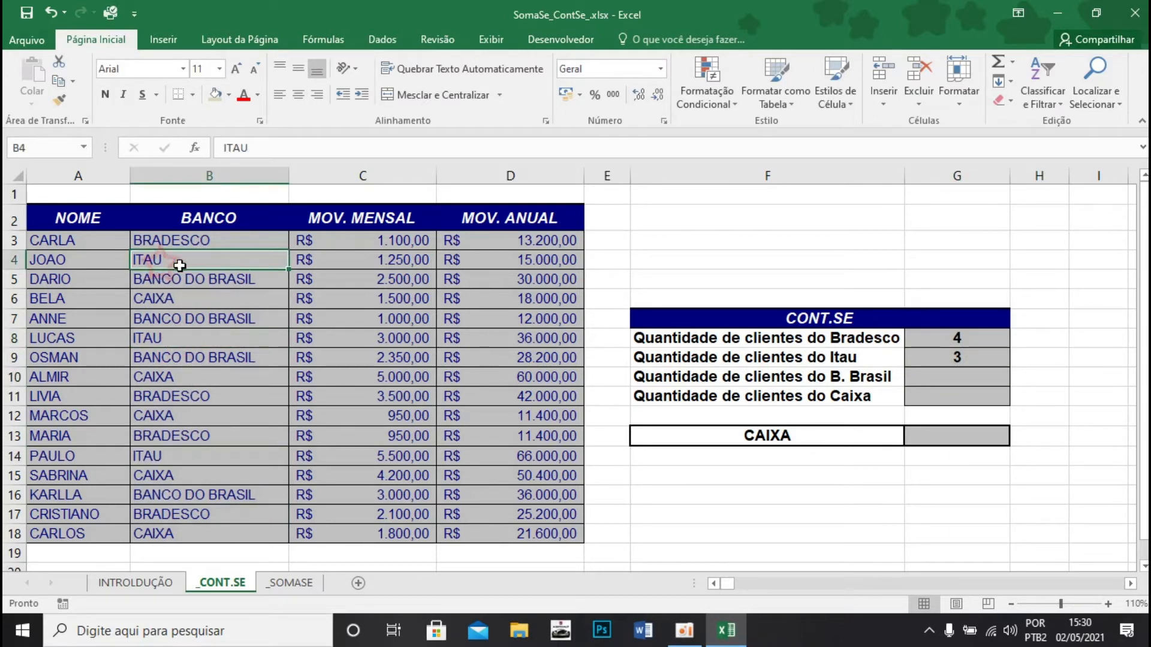
- Count the Banco do Brasil clients in G10 with =CONT.SE(B3:B18;"banco do brasil") and check the result against the matching entries in column B
{"action": "left_click", "coordinate": [961, 375]}
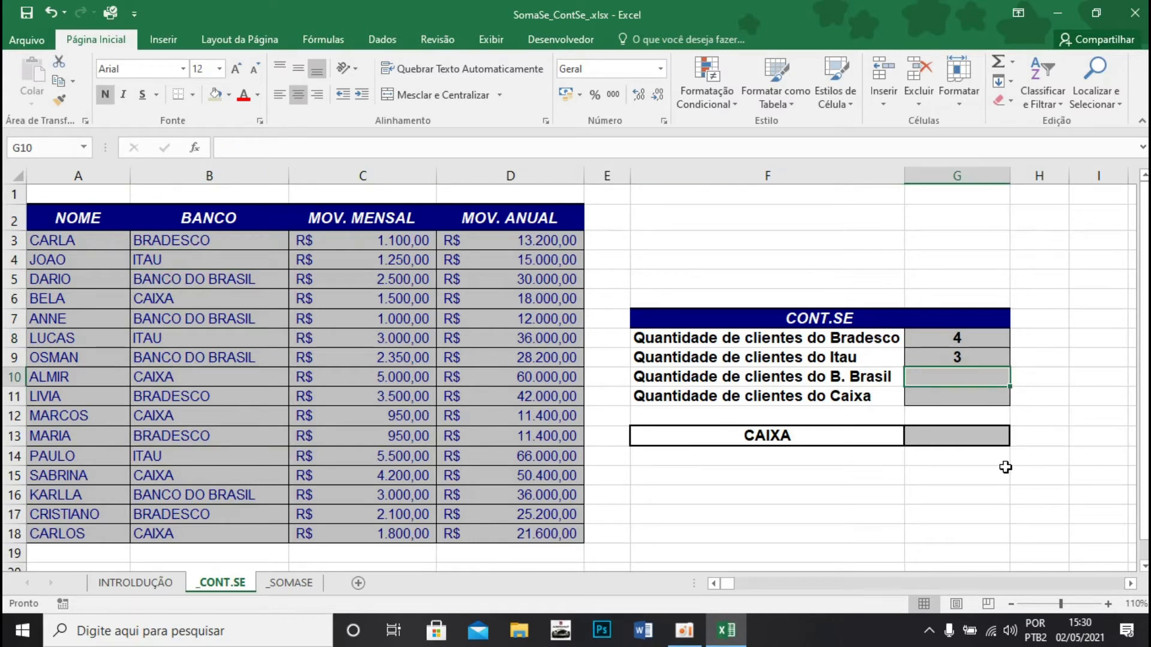
{"action": "type", "text": "=cont"}
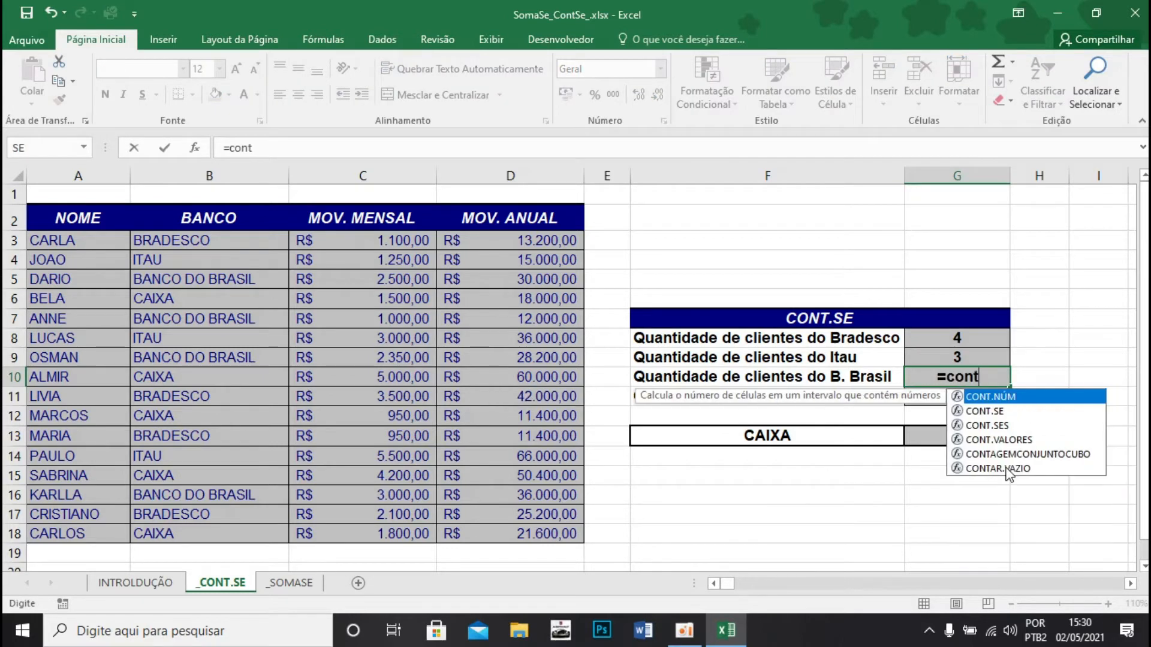
{"action": "type", "text": "."}
{"action": "double_click", "coordinate": [1008, 476]}
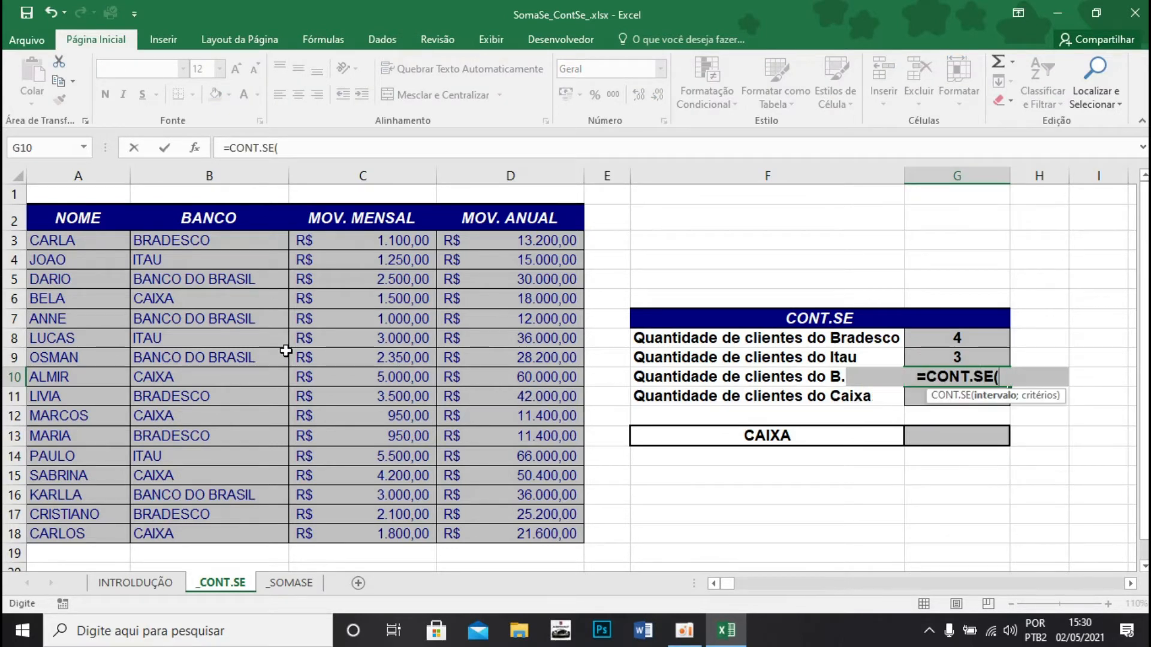
{"action": "left_click_drag", "start_coordinate": [221, 240], "coordinate": [273, 535]}
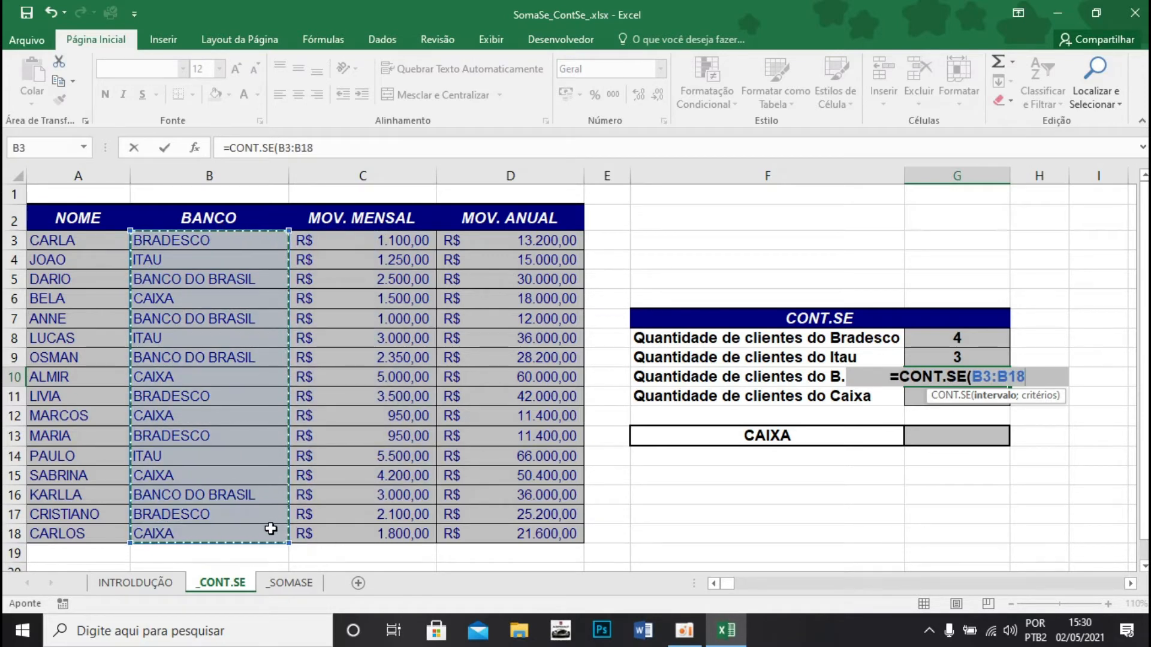
{"action": "type", "text": ";"}
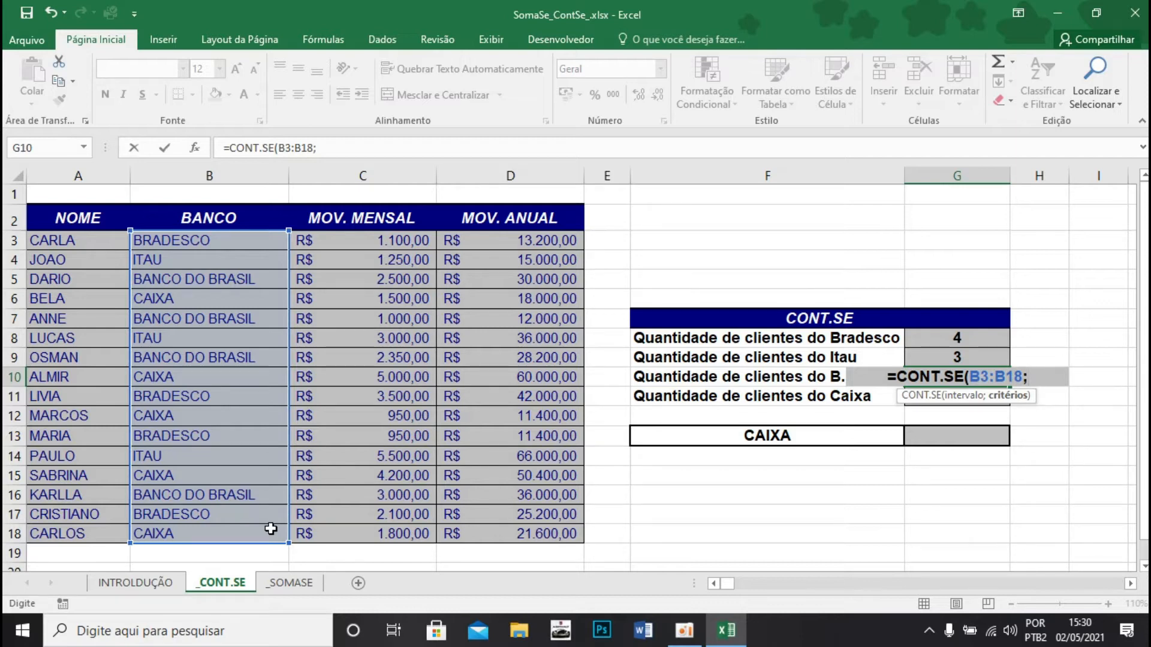
{"action": "type", "text": "\"banco do brasil"}
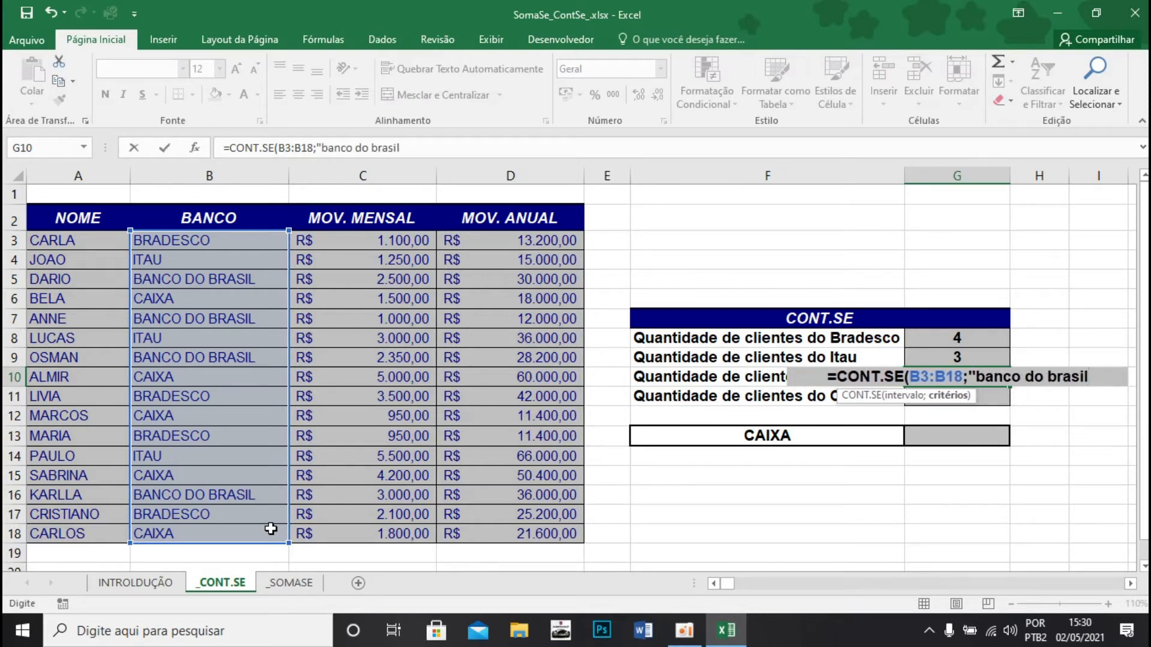
{"action": "type", "text": "\")"}
{"action": "key", "text": "Return"}
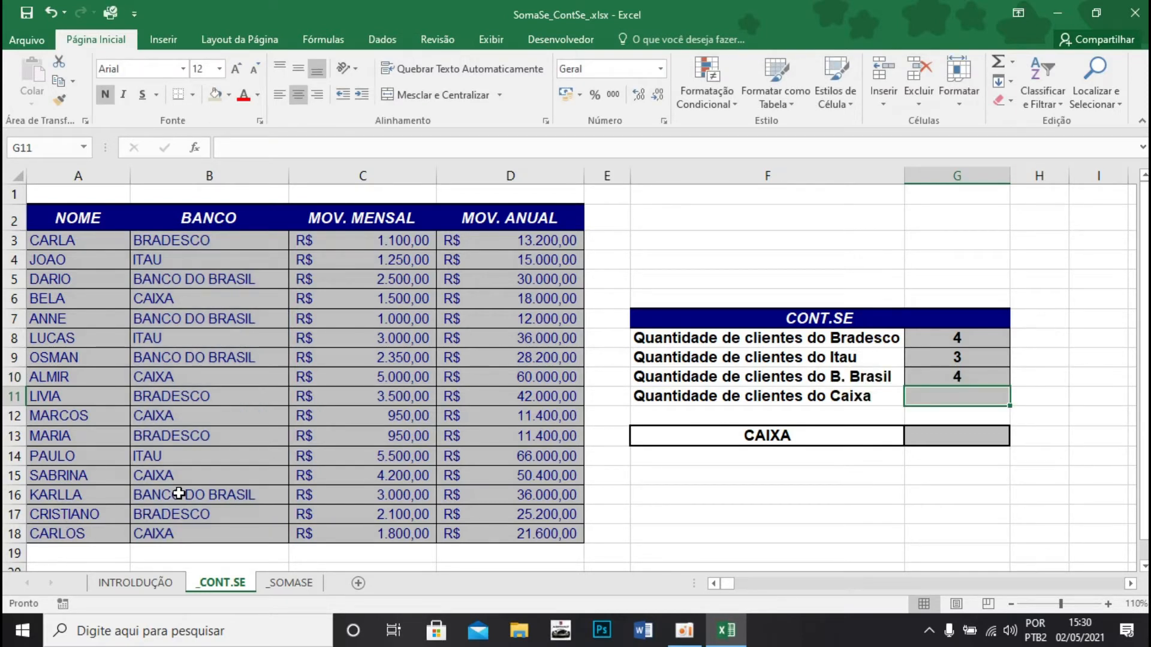
{"action": "left_click", "coordinate": [178, 493]}
{"action": "left_click", "coordinate": [216, 358]}
{"action": "left_click", "coordinate": [217, 320]}
{"action": "left_click", "coordinate": [219, 283]}
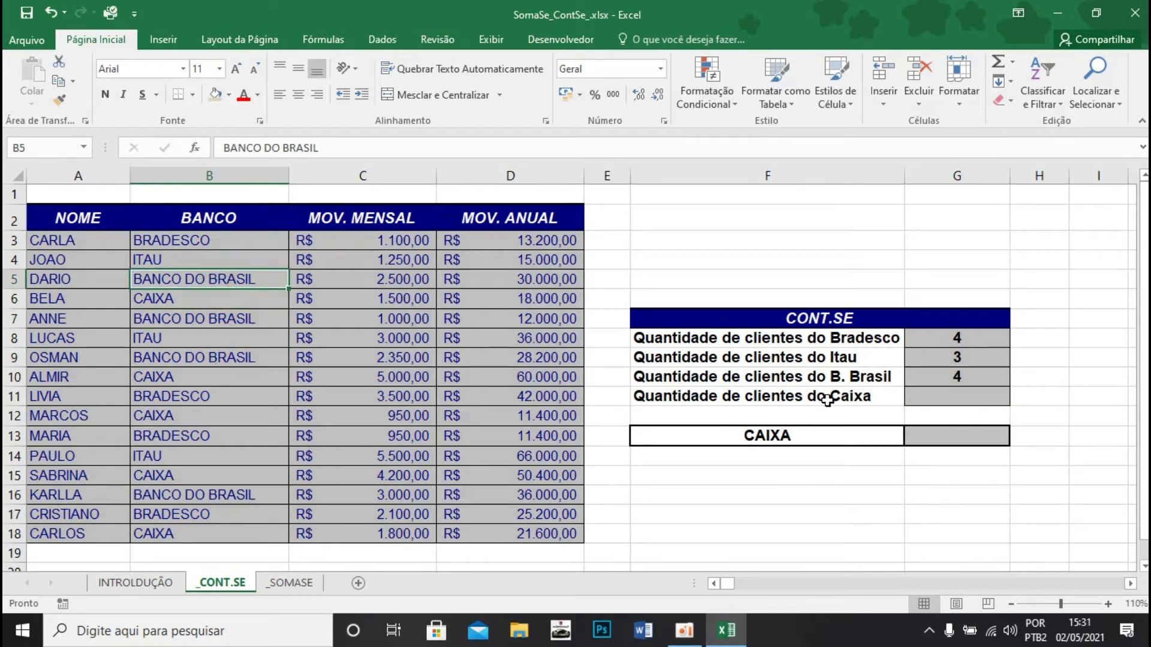
- Count the Caixa clients in G11 with =CONT.SE(B3:B18;"caixa") and check the result against the Caixa entries in column B
{"action": "left_click", "coordinate": [937, 398]}
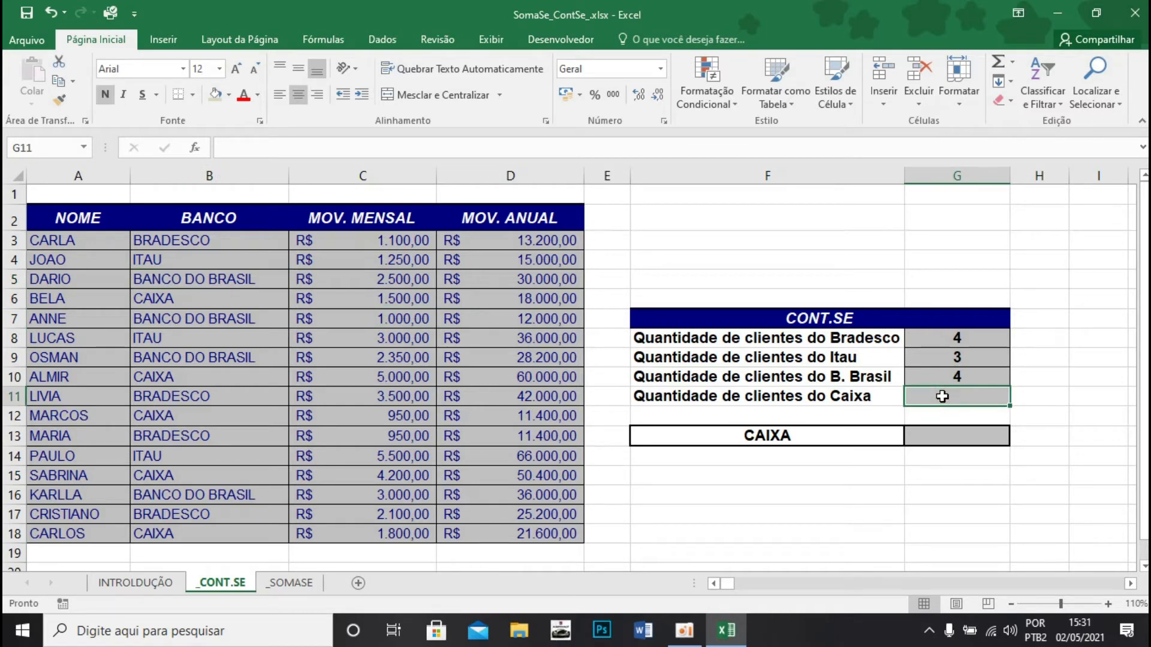
{"action": "type", "text": "="}
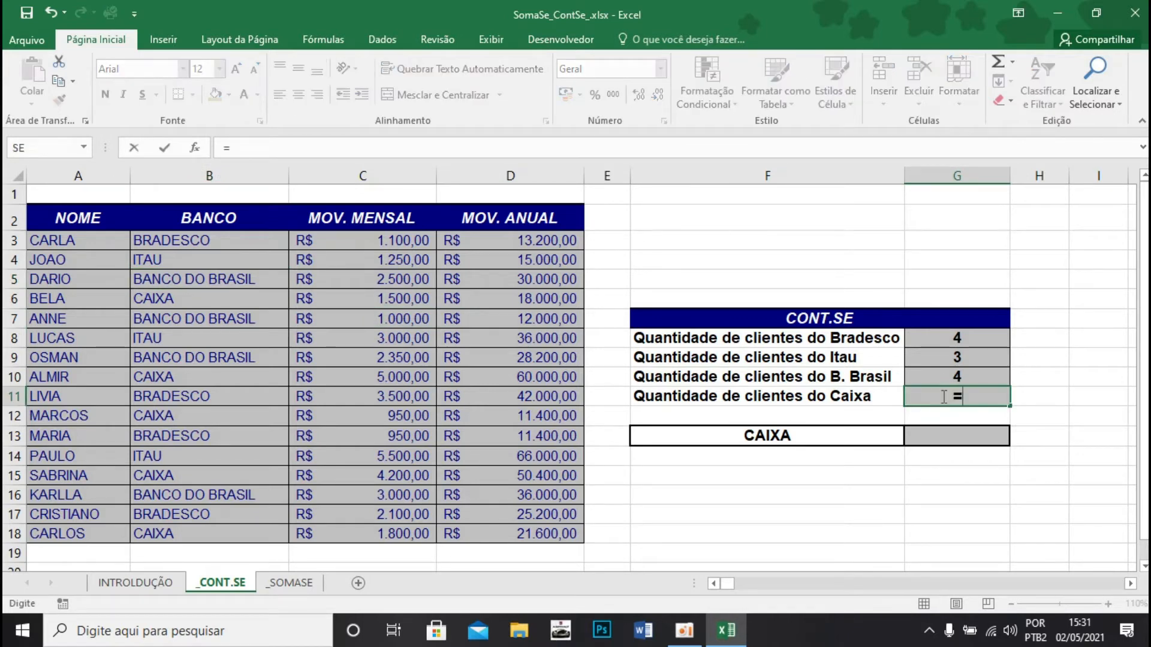
{"action": "type", "text": "con"}
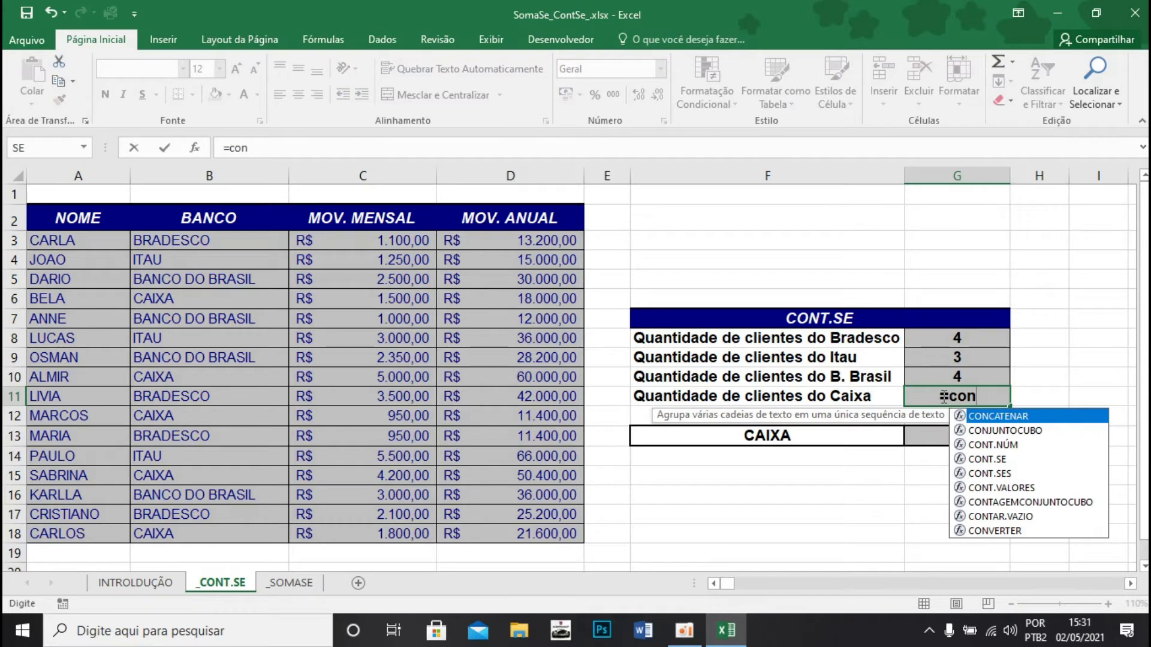
{"action": "type", "text": "t.se"}
{"action": "key", "text": "Tab"}
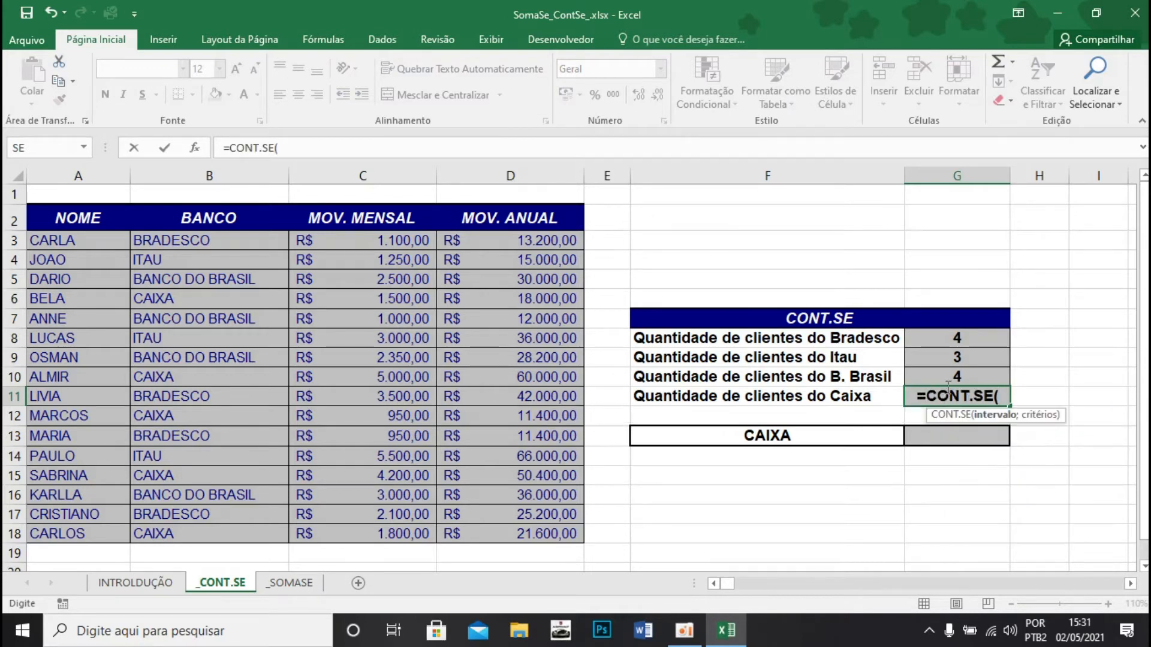
{"action": "left_click_drag", "start_coordinate": [251, 242], "coordinate": [282, 534]}
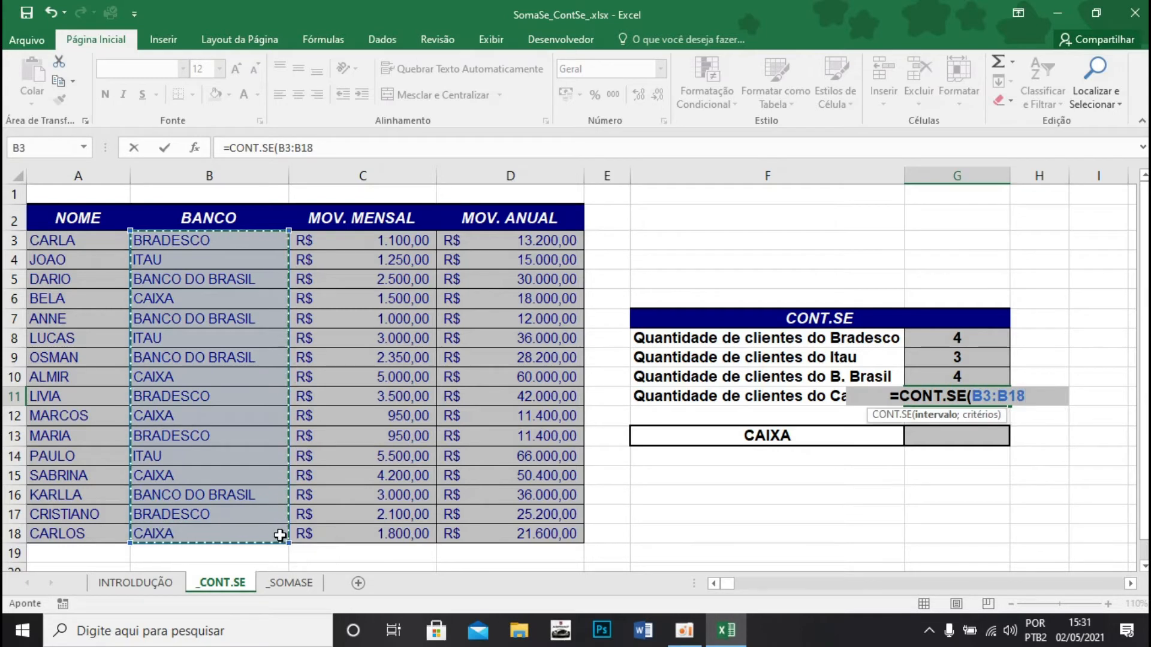
{"action": "type", "text": ";"}
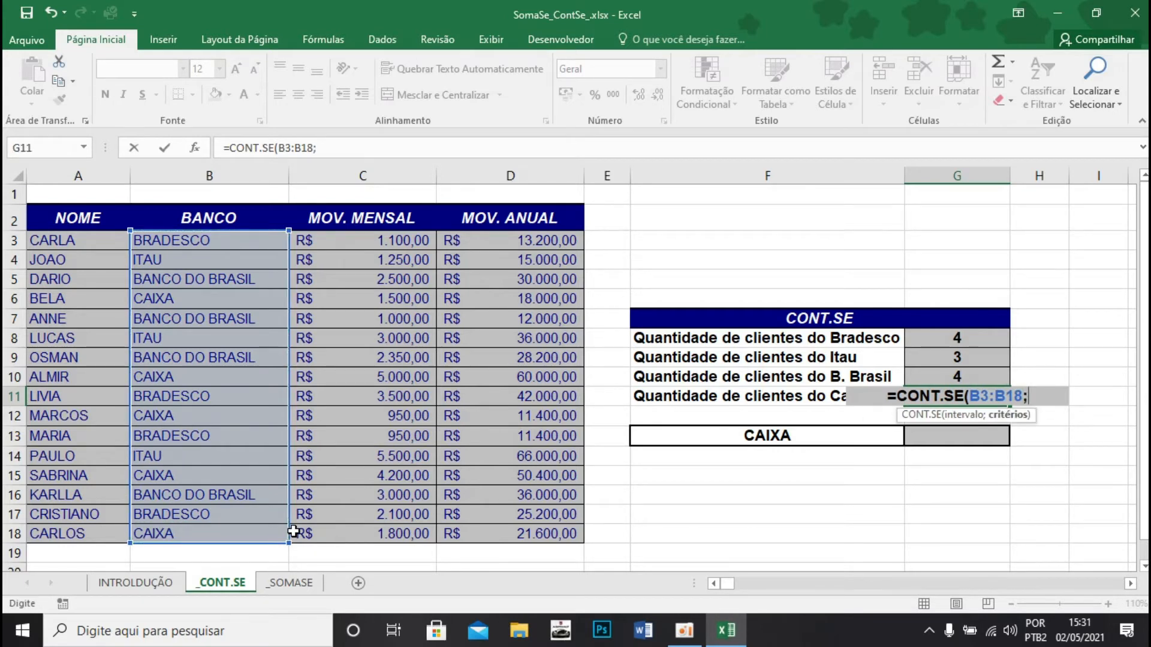
{"action": "type", "text": "\"caixa\")"}
{"action": "key", "text": "Return"}
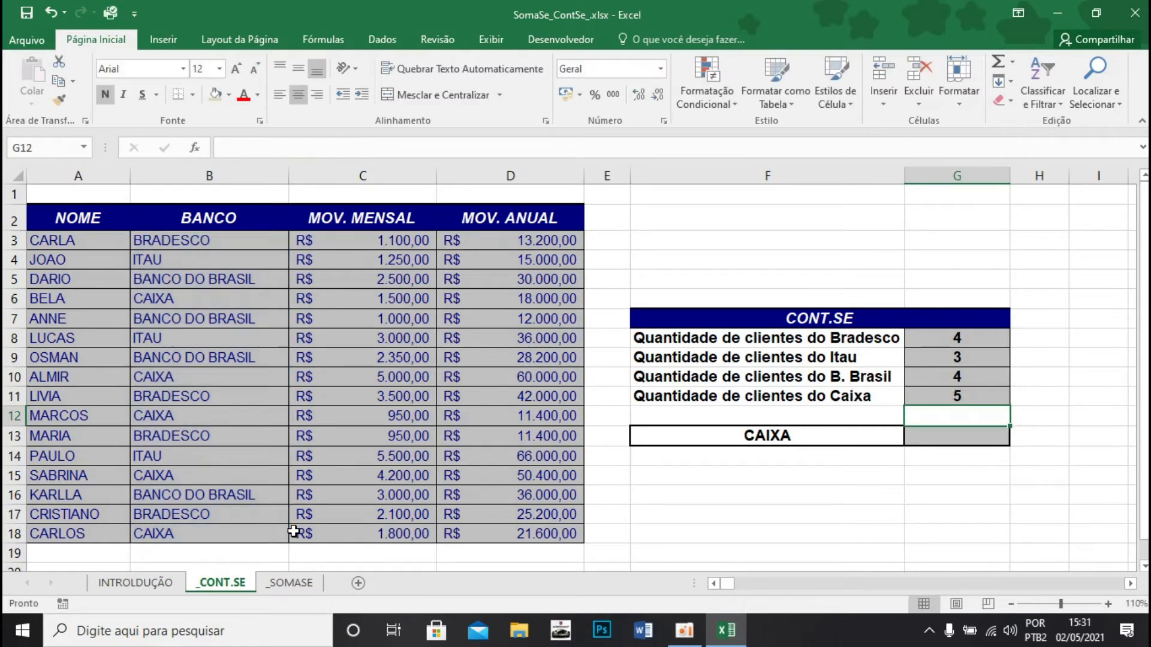
{"action": "left_click", "coordinate": [181, 535]}
{"action": "left_click", "coordinate": [160, 474]}
{"action": "left_click", "coordinate": [169, 420]}
{"action": "left_click", "coordinate": [173, 375]}
{"action": "left_click", "coordinate": [164, 298]}
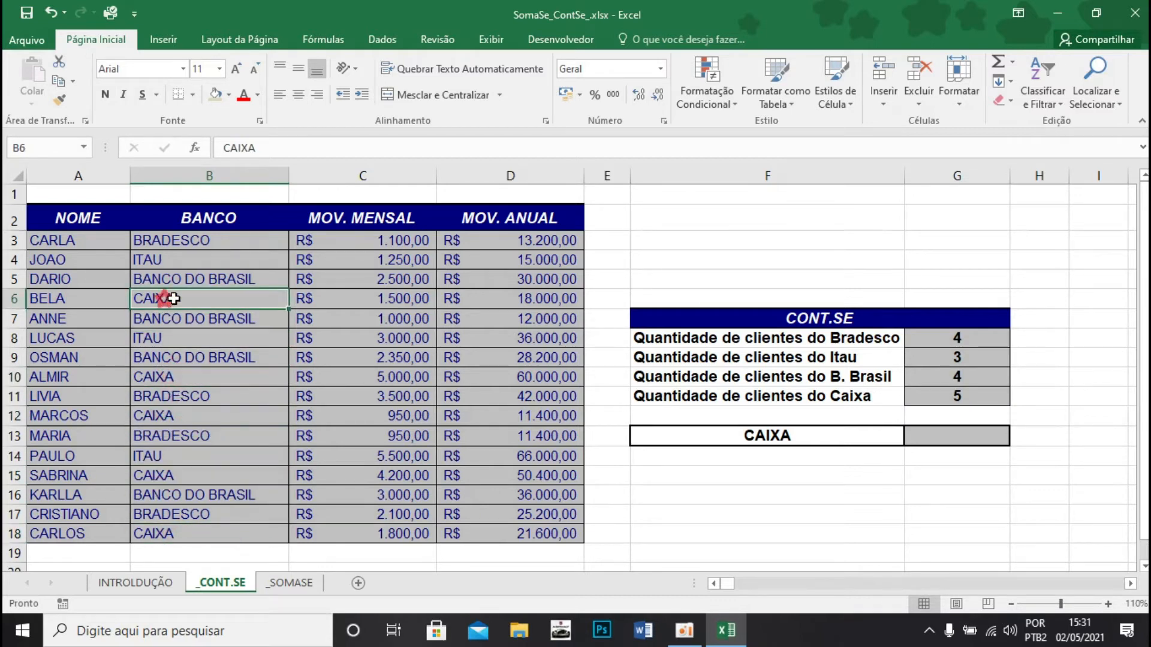
{"action": "left_click", "coordinate": [947, 394]}
- Enter =CONT.SE(B3:B18;F13) in G13 so the count uses the bank name held in F13 as its criterion
{"action": "left_click", "coordinate": [971, 439]}
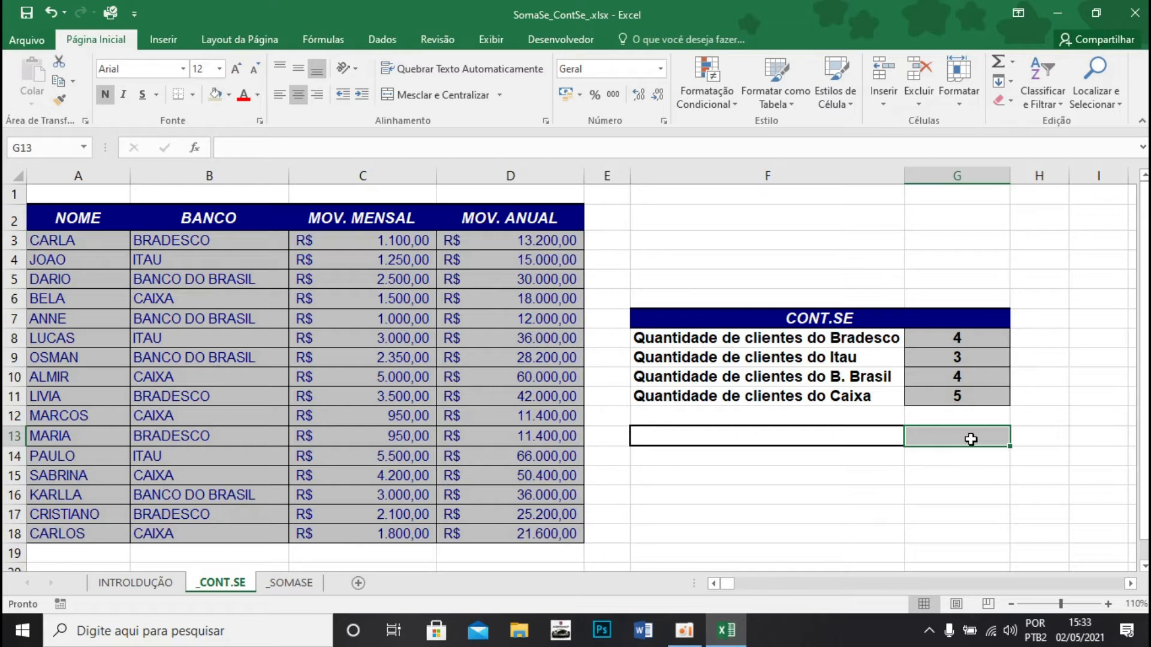
{"action": "type", "text": "=co"}
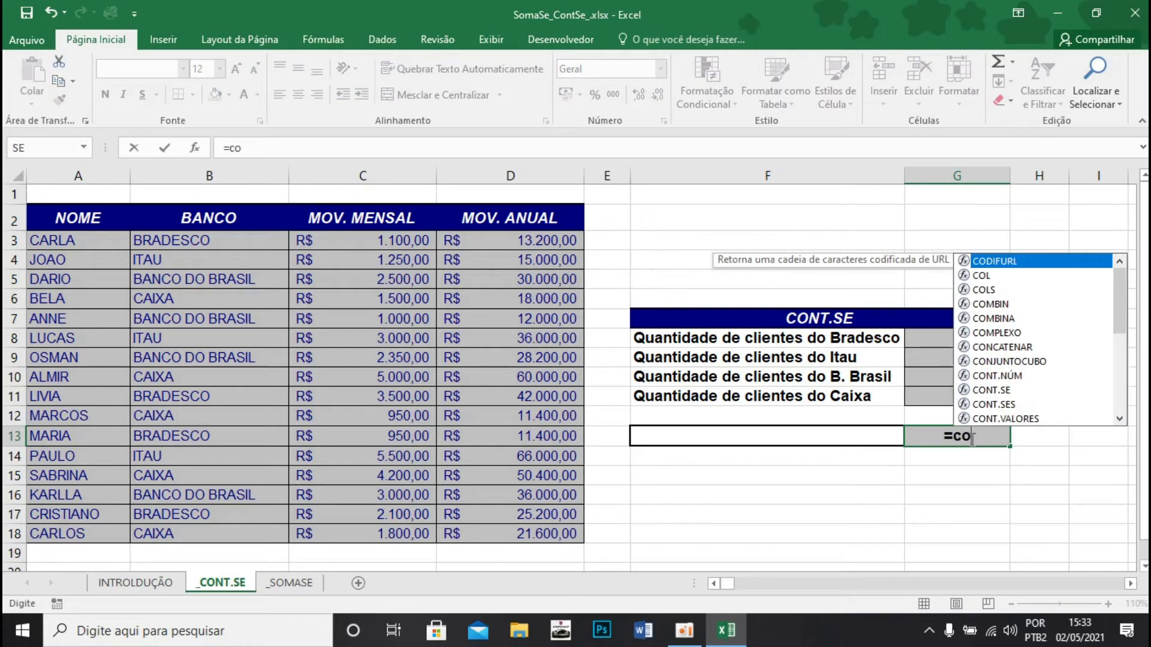
{"action": "type", "text": "nt.s"}
{"action": "key", "text": "Tab"}
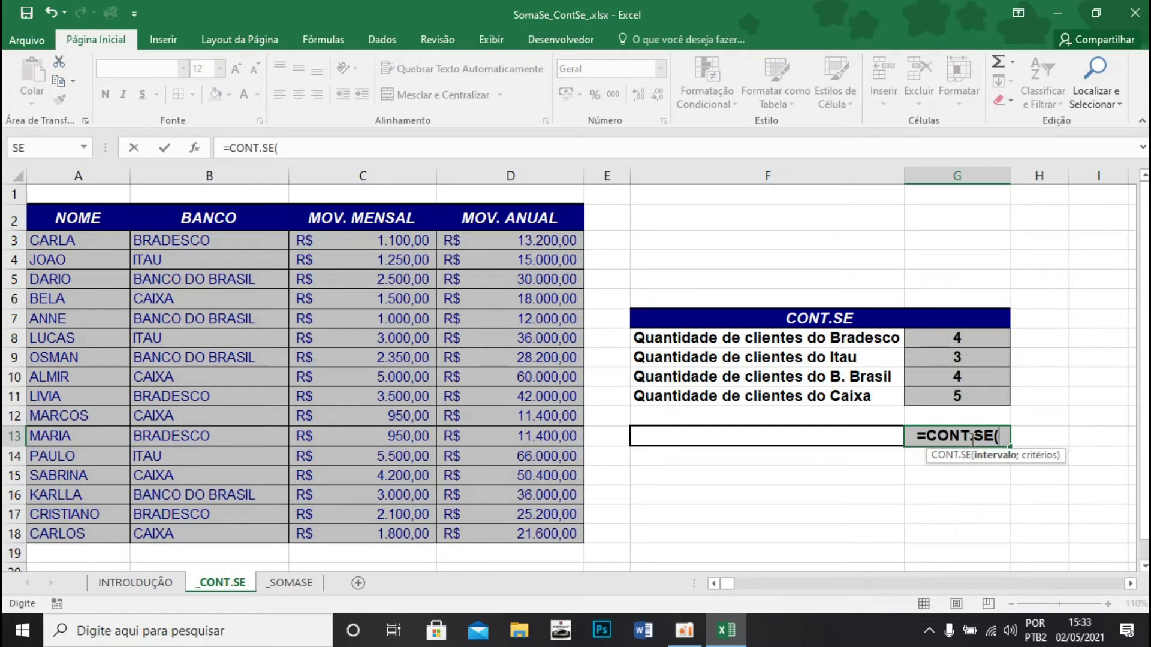
{"action": "left_click_drag", "start_coordinate": [214, 241], "coordinate": [243, 535]}
{"action": "type", "text": ";"}
{"action": "left_click", "coordinate": [704, 429]}
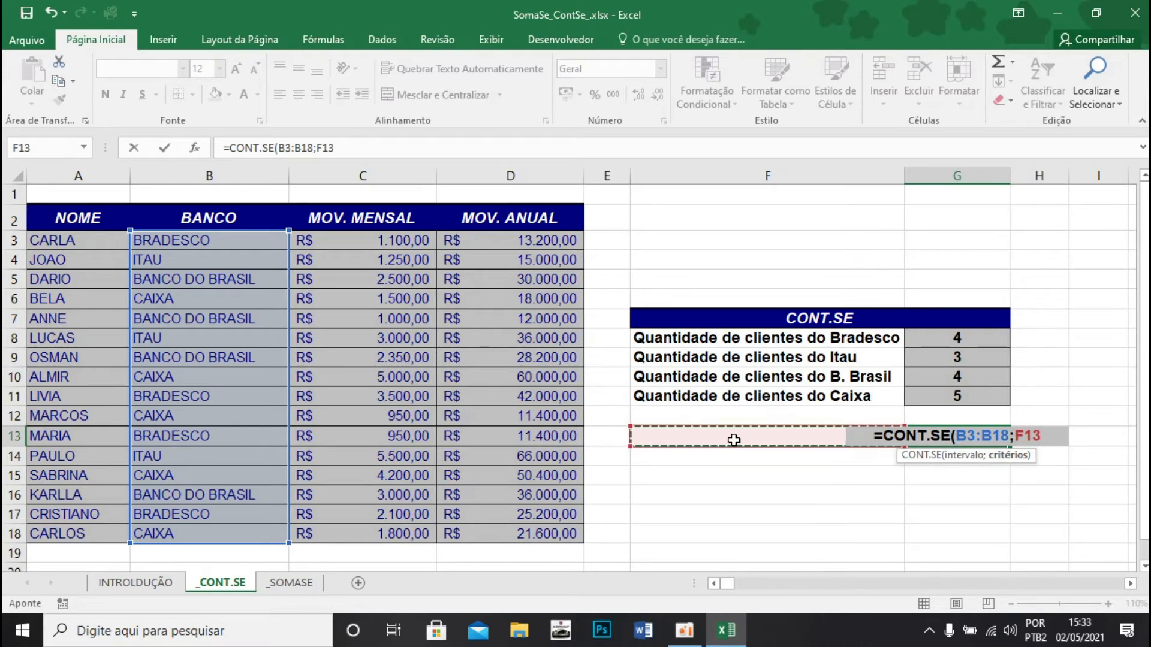
{"action": "type", "text": ")"}
{"action": "key", "text": "Return"}
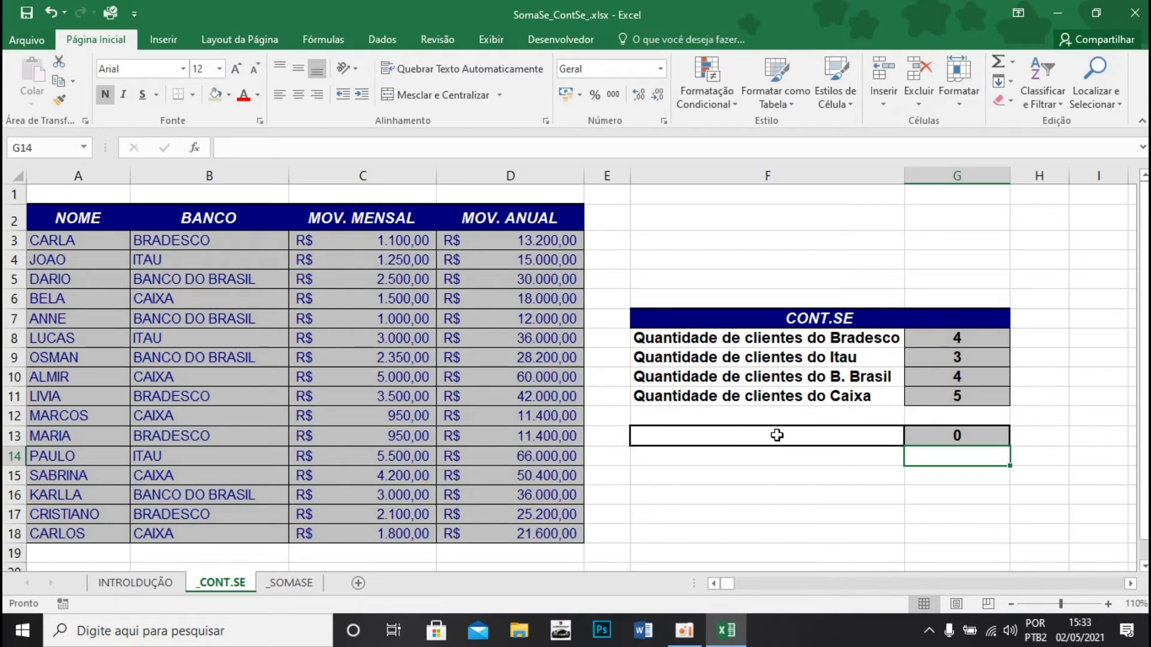
- Enter caixa in F13 and compare the count in G13 with the Caixa count in G11
{"action": "left_click", "coordinate": [826, 438]}
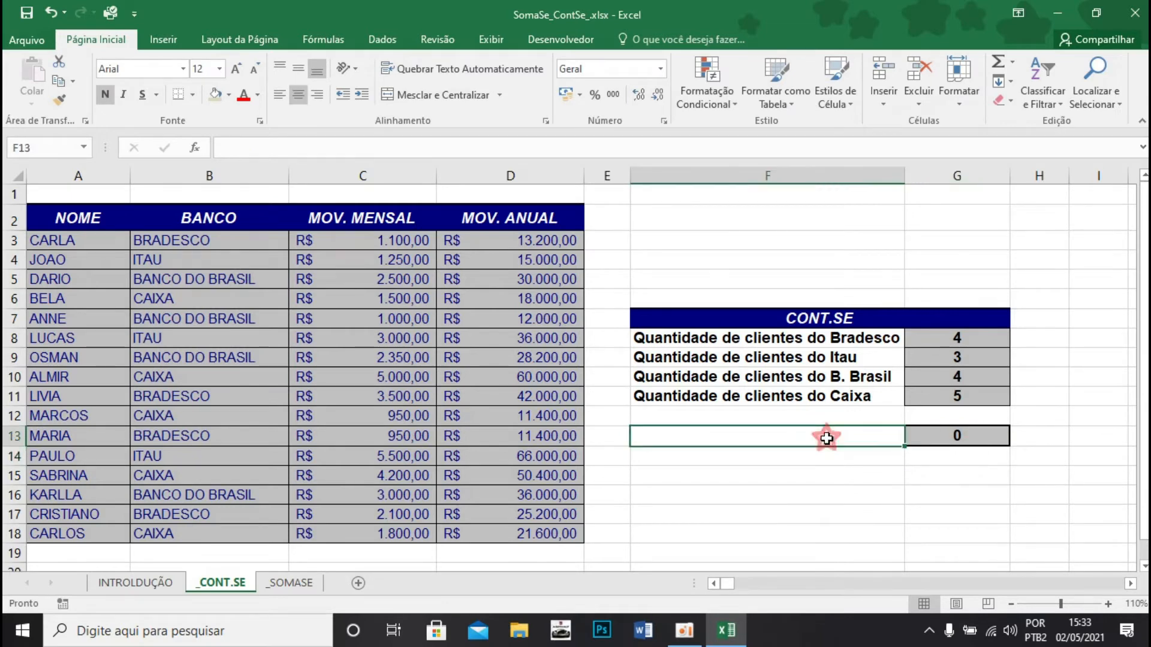
{"action": "type", "text": "caixa"}
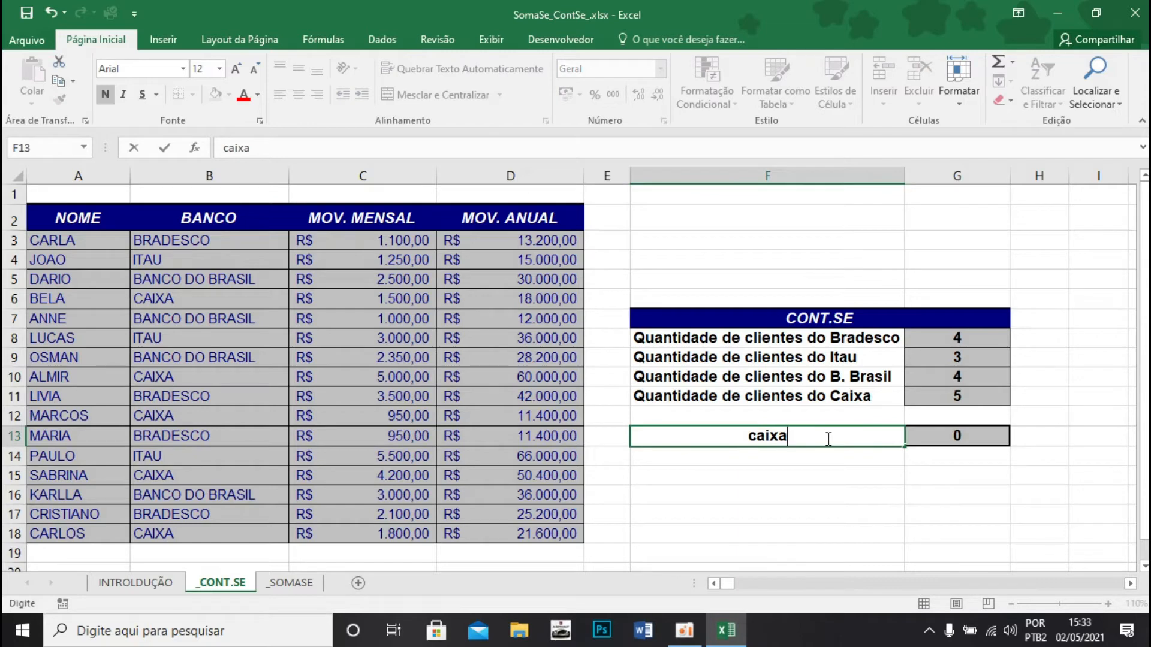
{"action": "key", "text": "Return"}
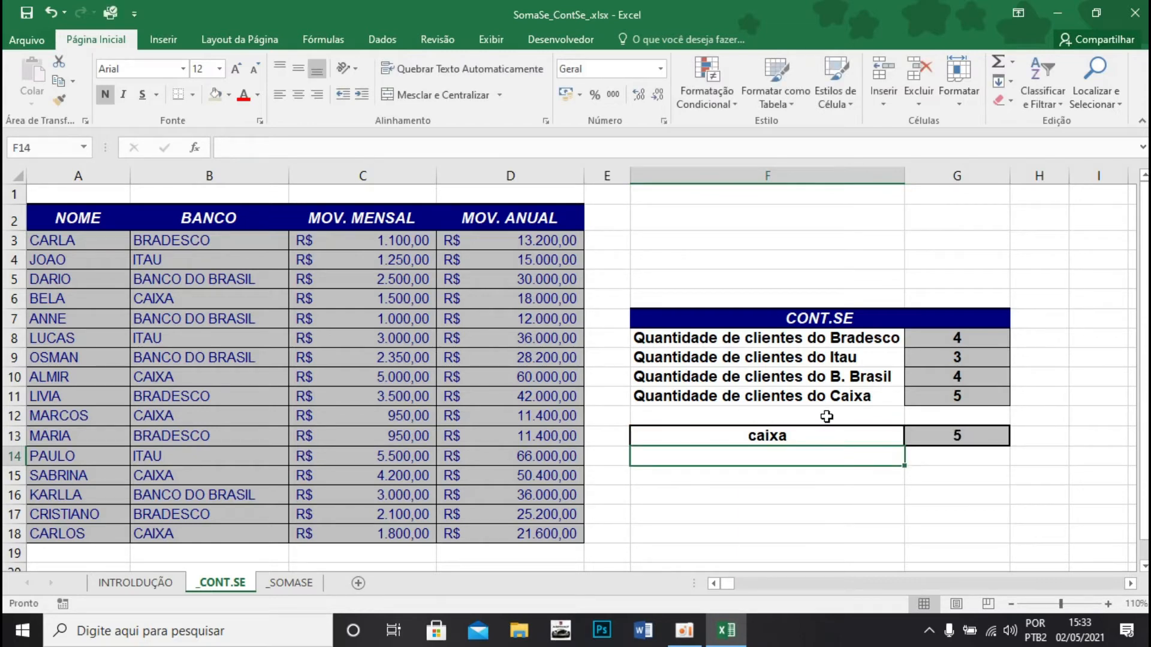
{"action": "left_click", "coordinate": [950, 433]}
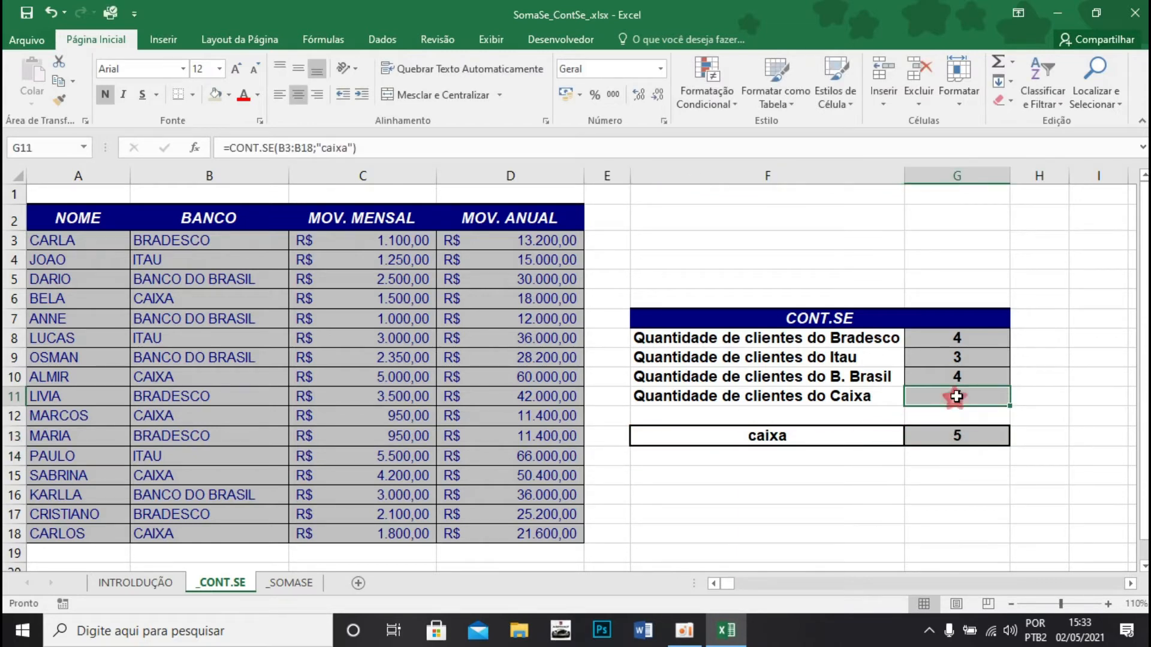
- Set the bank name in F13 to itau and compare the count in G13 with the Itau count in G9
{"action": "left_click", "coordinate": [809, 437]}
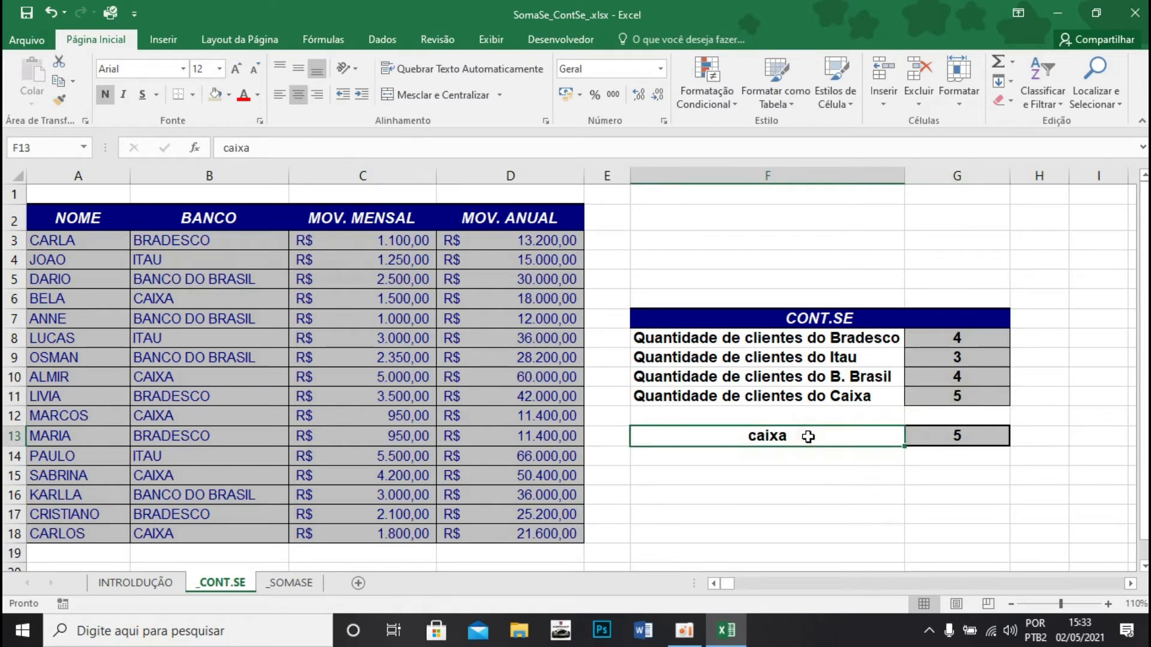
{"action": "type", "text": "itau"}
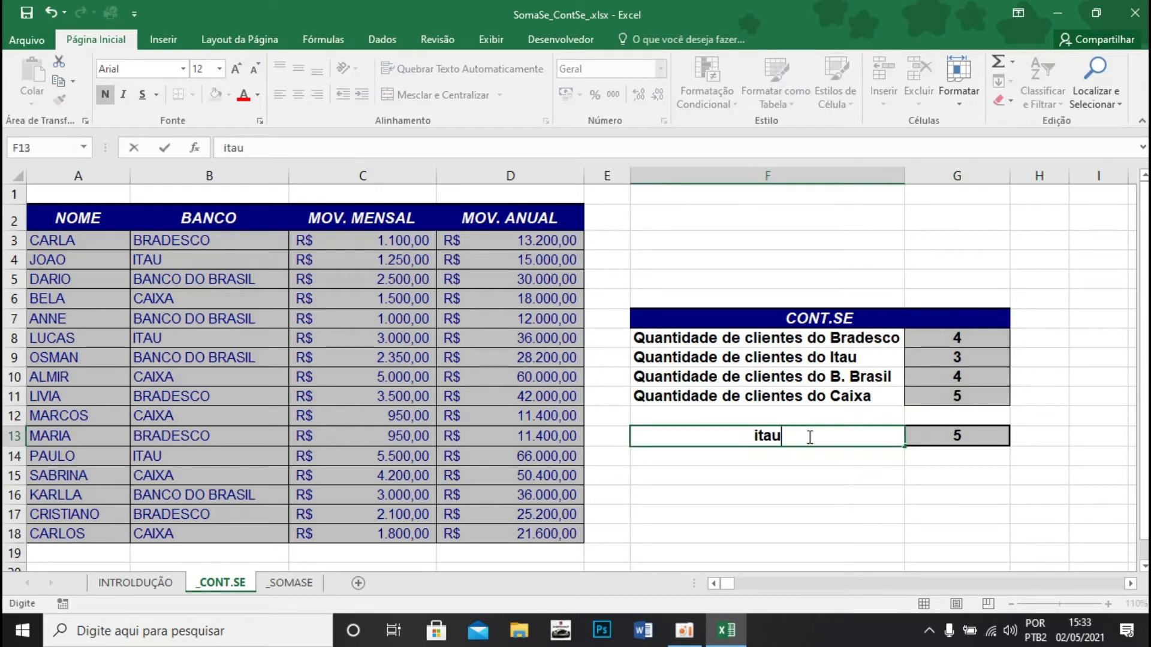
{"action": "key", "text": "Return"}
{"action": "left_click", "coordinate": [956, 435]}
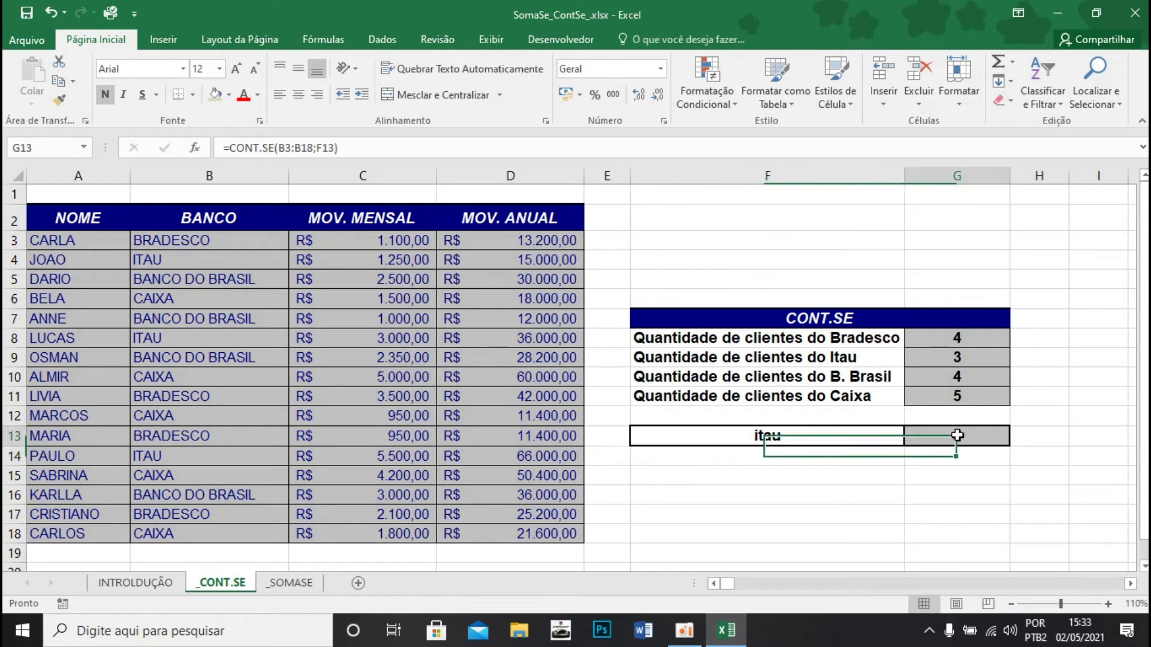
{"action": "left_click", "coordinate": [954, 357]}
{"action": "left_click", "coordinate": [858, 356]}
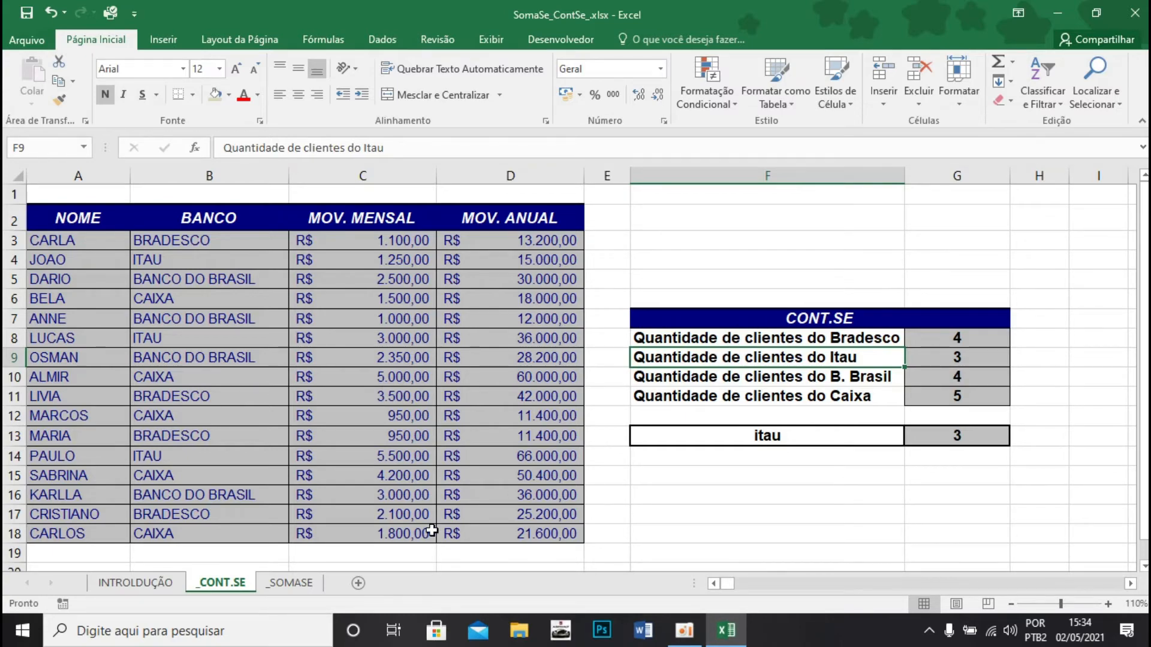
- Open the _SOMASE sheet and examine the year, sedan, seller and units-sold columns along with the sedan, annual and per-seller summary tables
{"action": "left_click", "coordinate": [290, 582]}
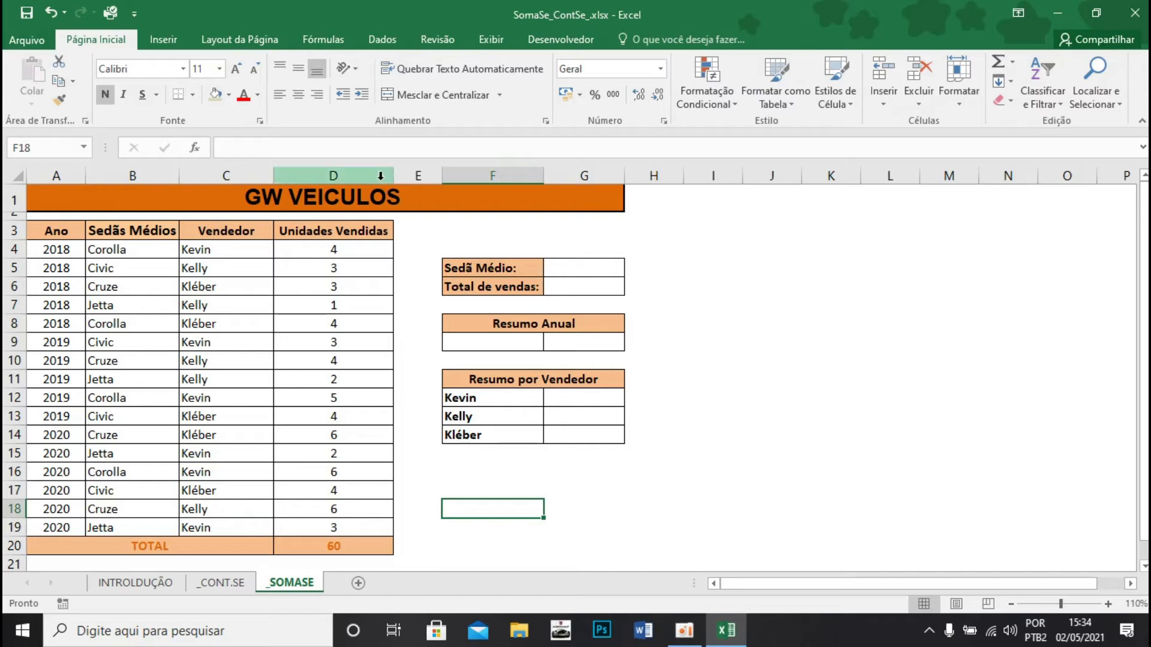
{"action": "left_click", "coordinate": [53, 168]}
{"action": "left_click", "coordinate": [140, 175]}
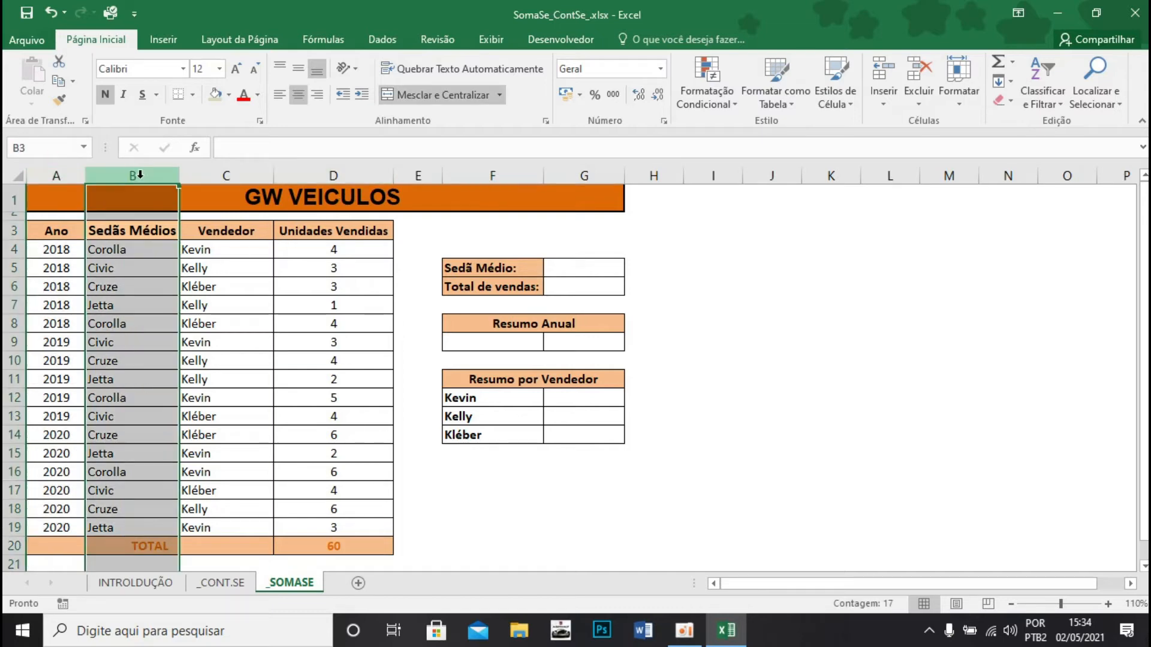
{"action": "left_click_drag", "start_coordinate": [120, 249], "coordinate": [116, 301]}
{"action": "left_click", "coordinate": [226, 175]}
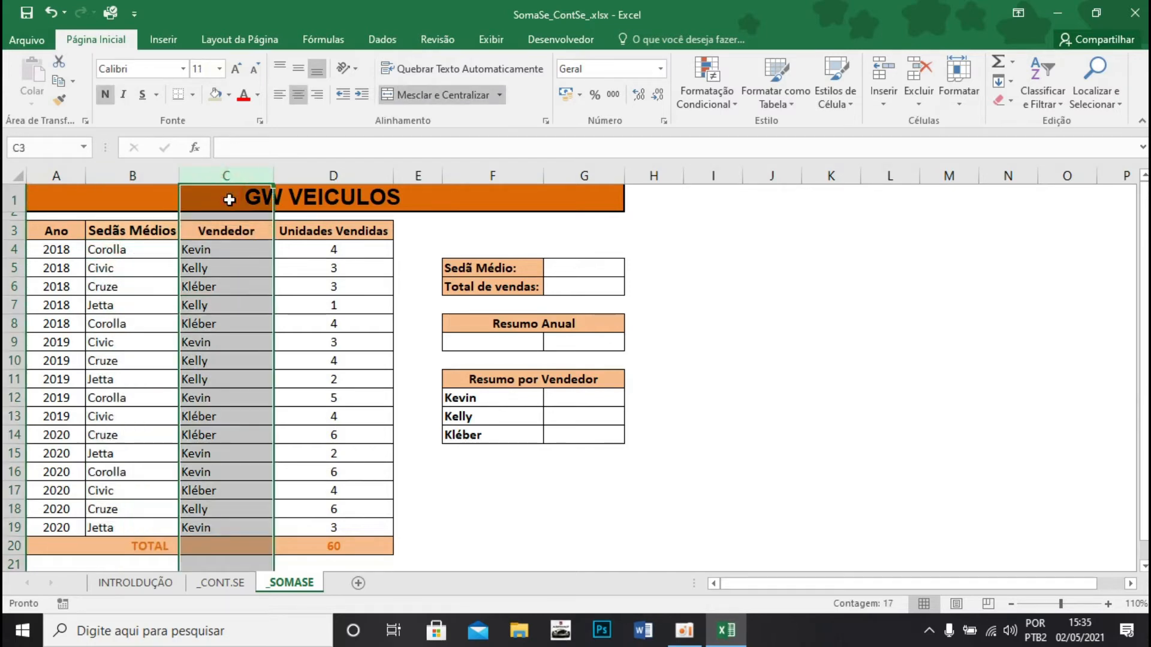
{"action": "left_click_drag", "start_coordinate": [207, 258], "coordinate": [225, 287]}
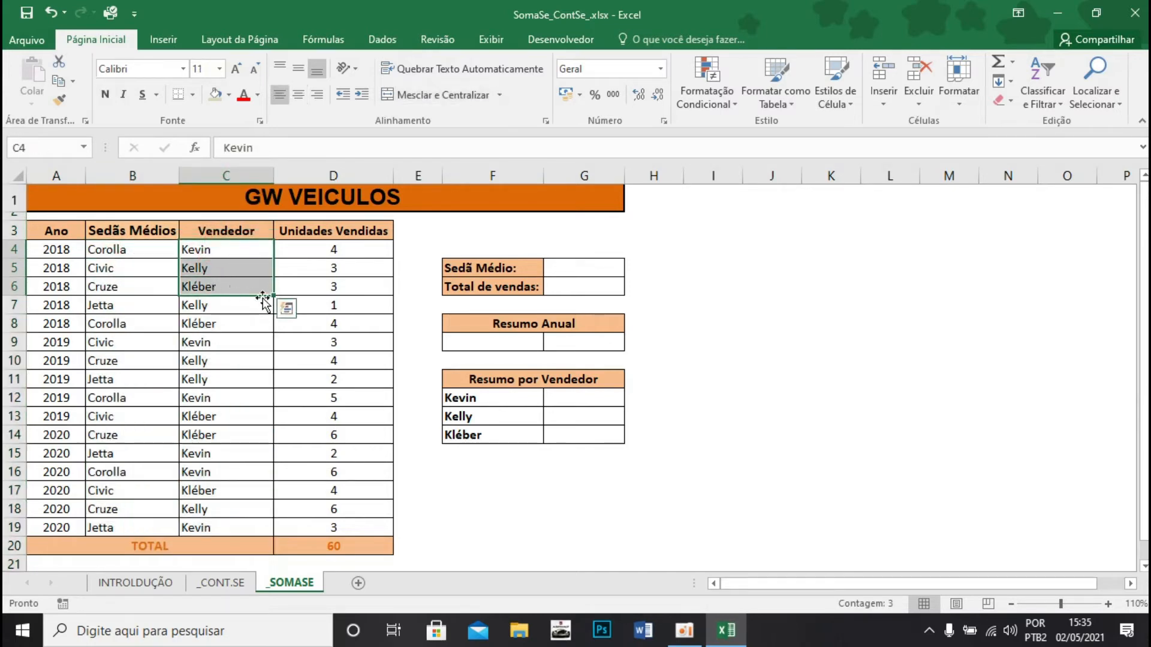
{"action": "left_click", "coordinate": [331, 258]}
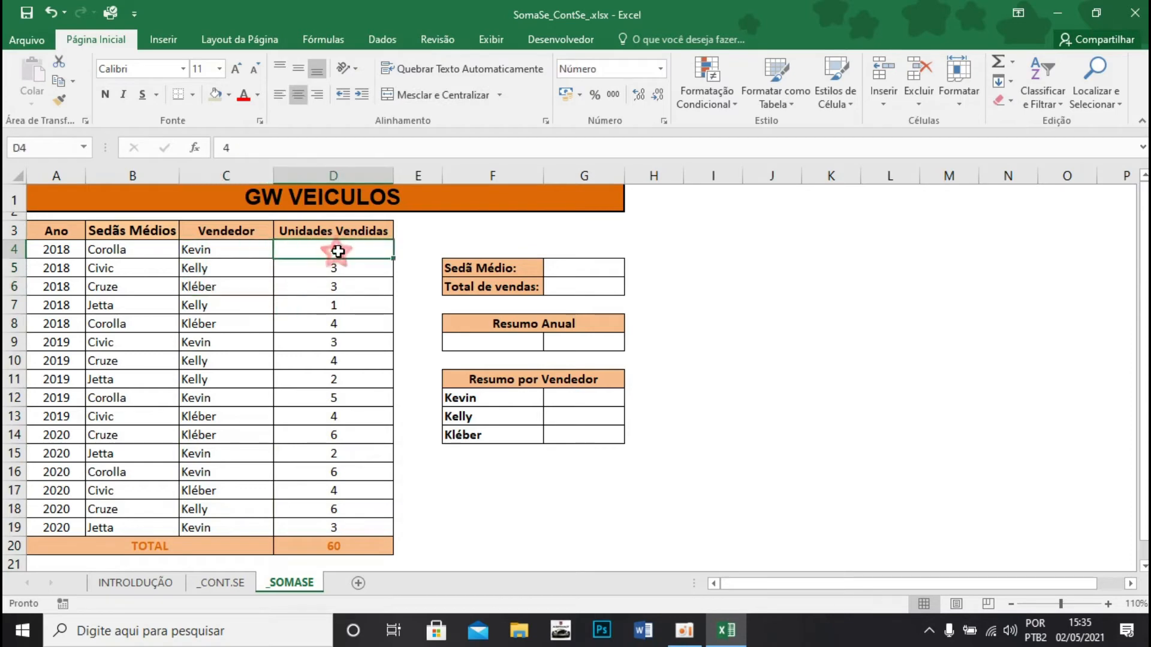
{"action": "left_click", "coordinate": [358, 175]}
{"action": "left_click", "coordinate": [335, 247]}
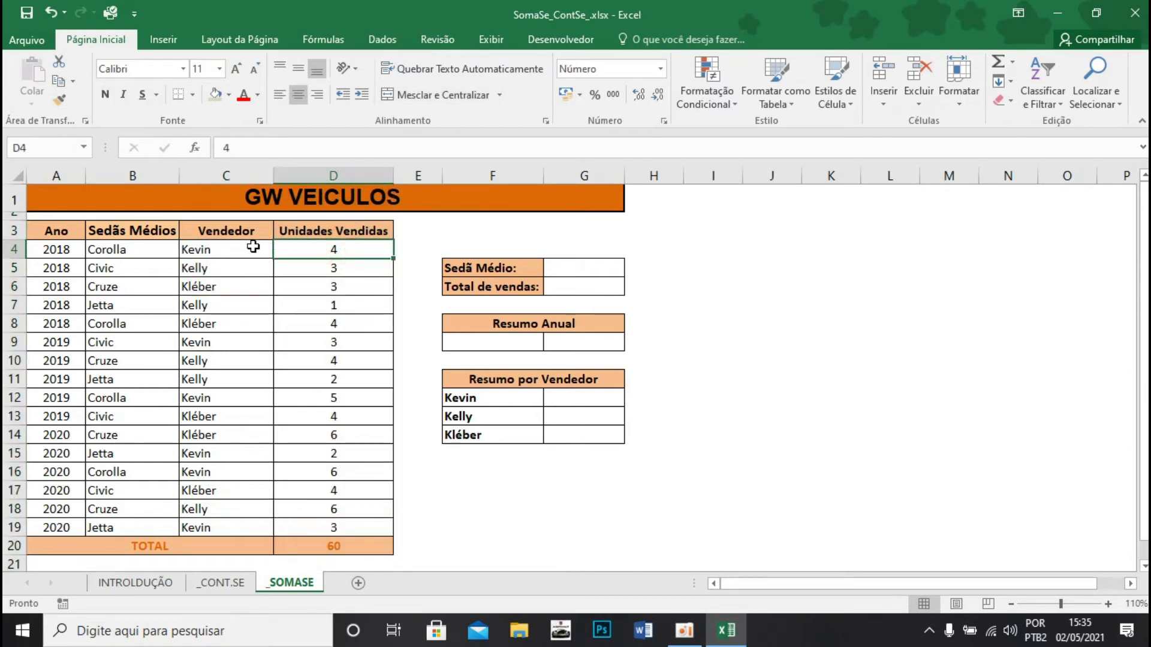
{"action": "left_click", "coordinate": [223, 248]}
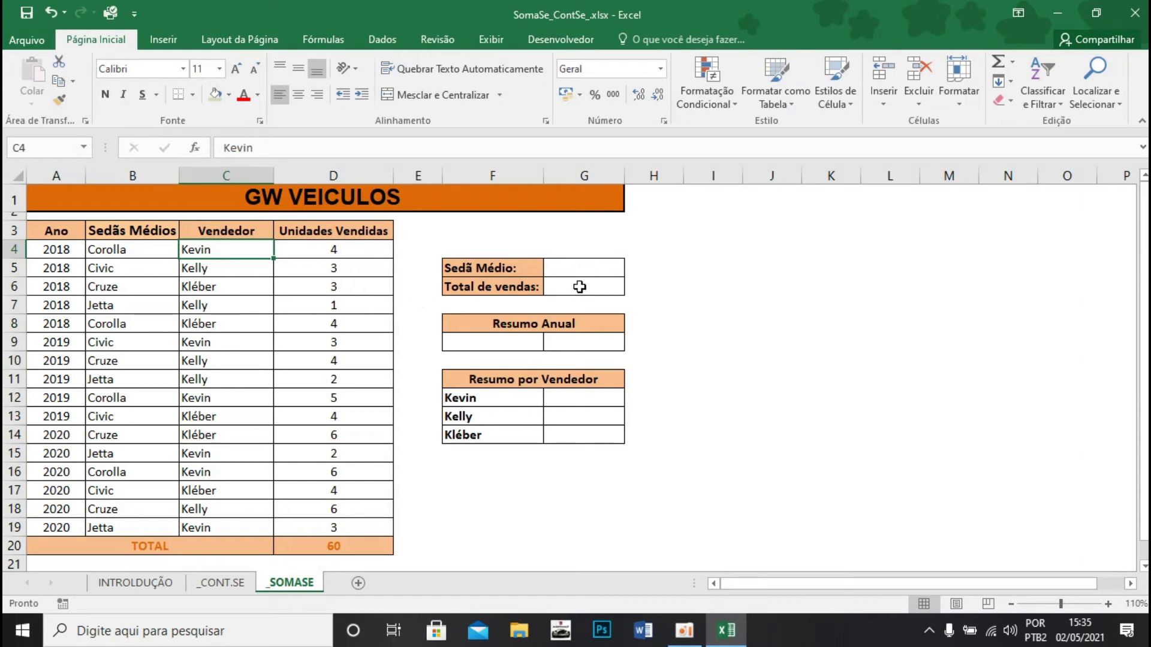
{"action": "left_click", "coordinate": [582, 268]}
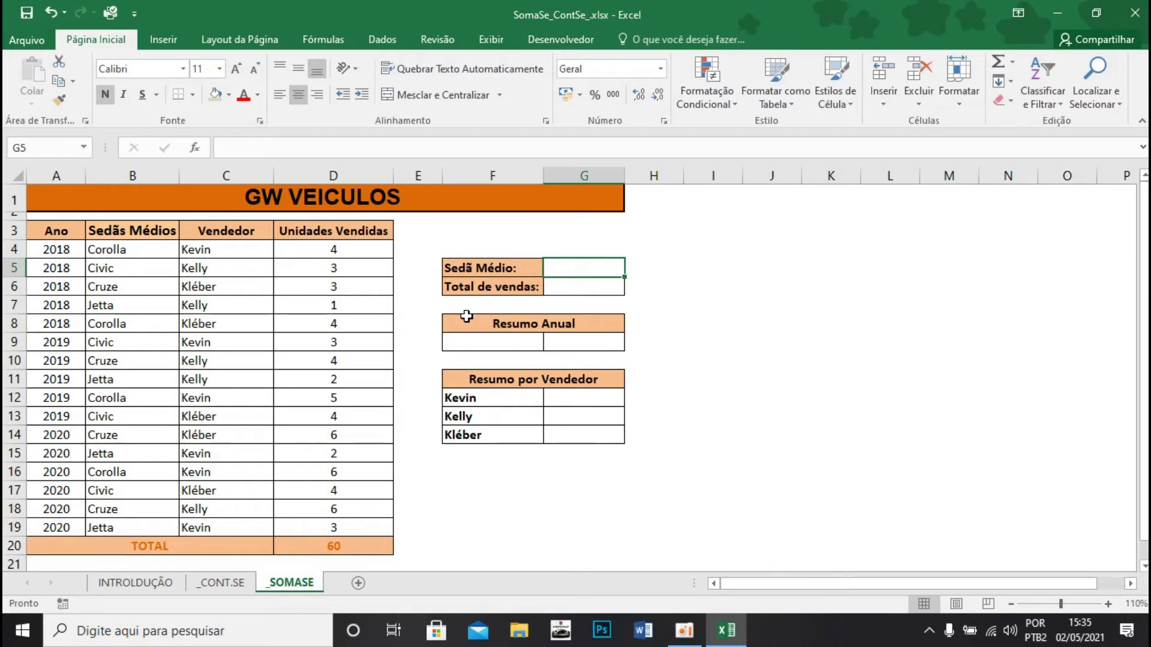
{"action": "left_click", "coordinate": [510, 344]}
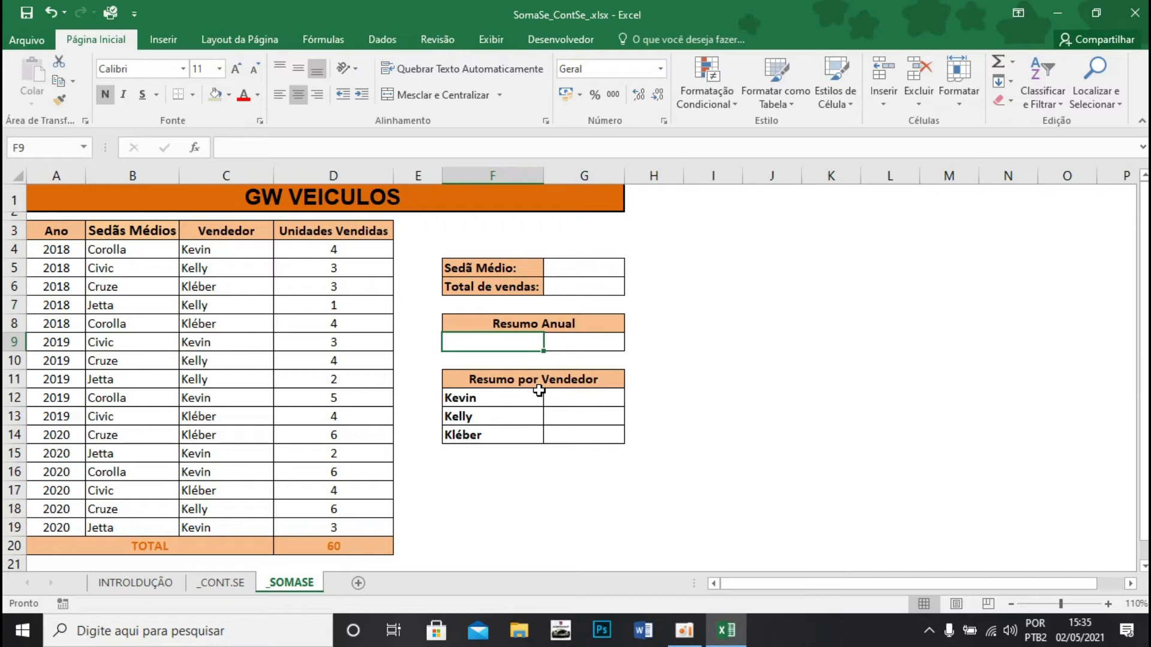
{"action": "left_click", "coordinate": [585, 398]}
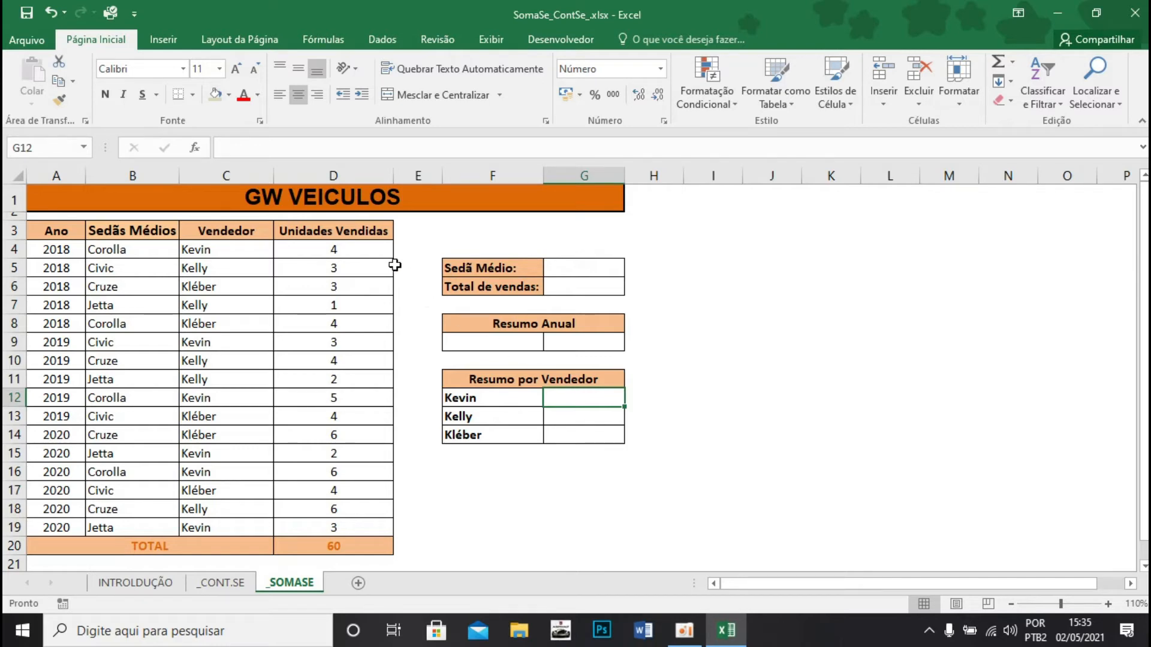
{"action": "left_click_drag", "start_coordinate": [333, 242], "coordinate": [340, 528]}
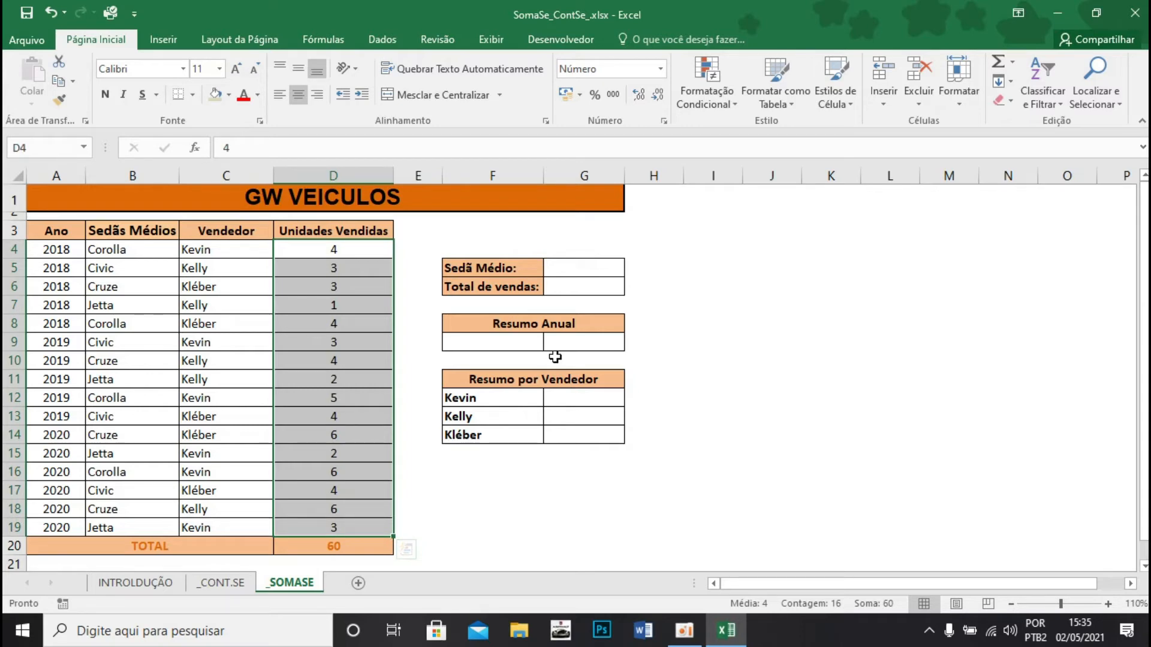
- Enter =SOMASE(B4:B19;G5;D4:D19) in G6 to total the units sold for the sedan named in G5
{"action": "left_click", "coordinate": [590, 292]}
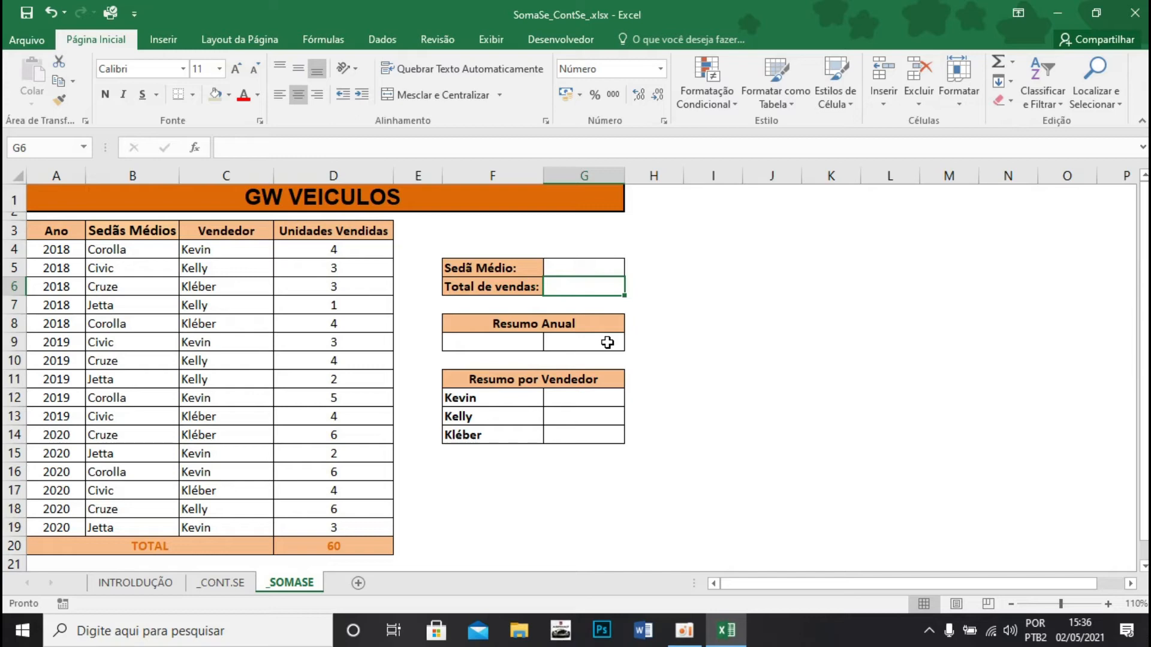
{"action": "type", "text": "="}
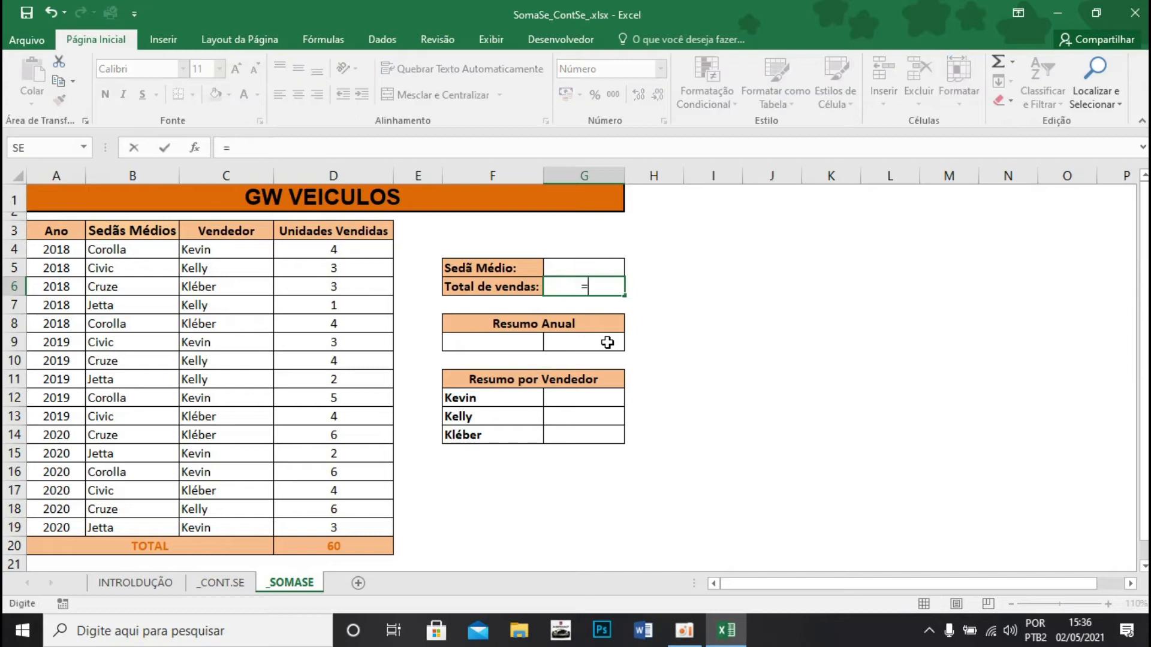
{"action": "type", "text": "som"}
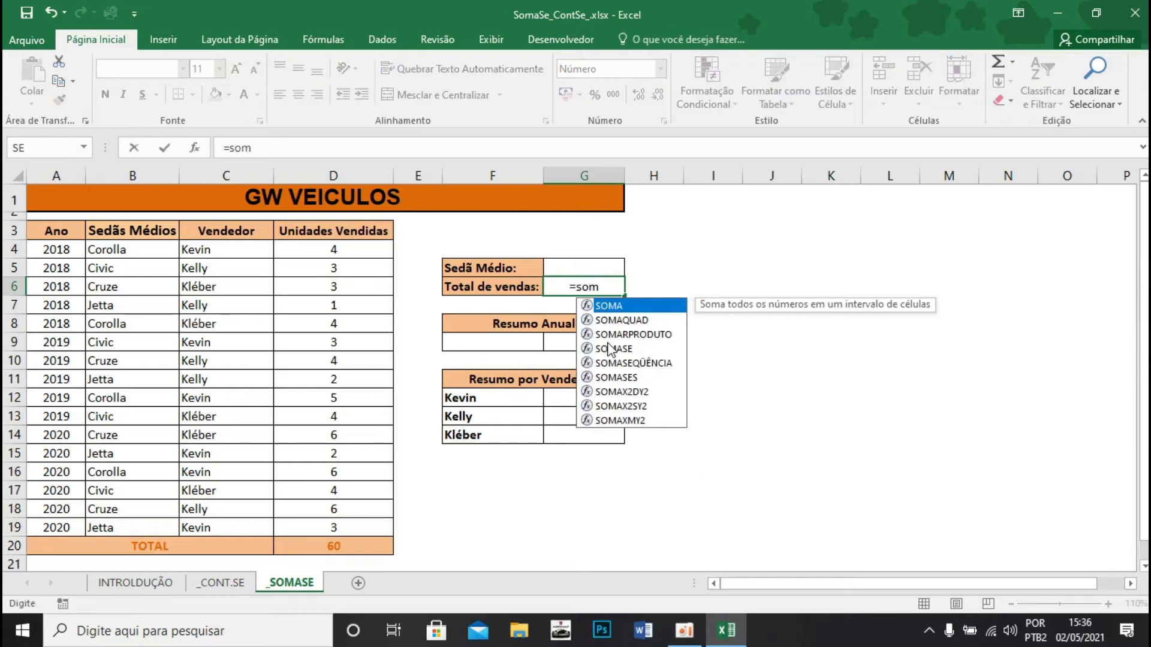
{"action": "left_click", "coordinate": [610, 349]}
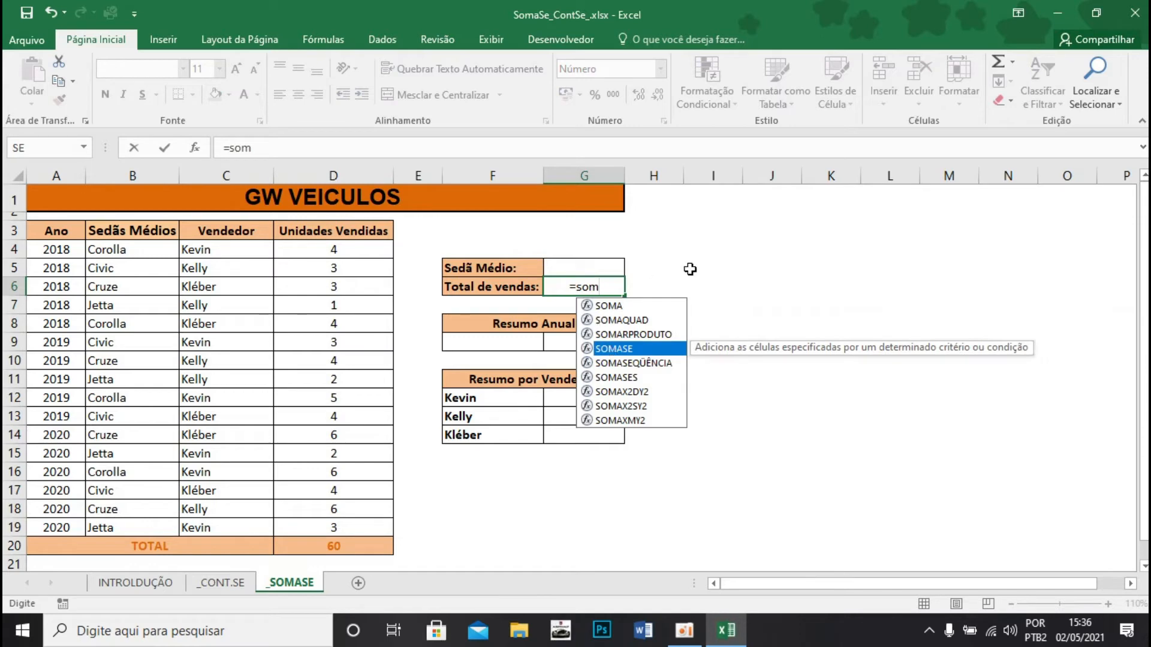
{"action": "key", "text": "Tab"}
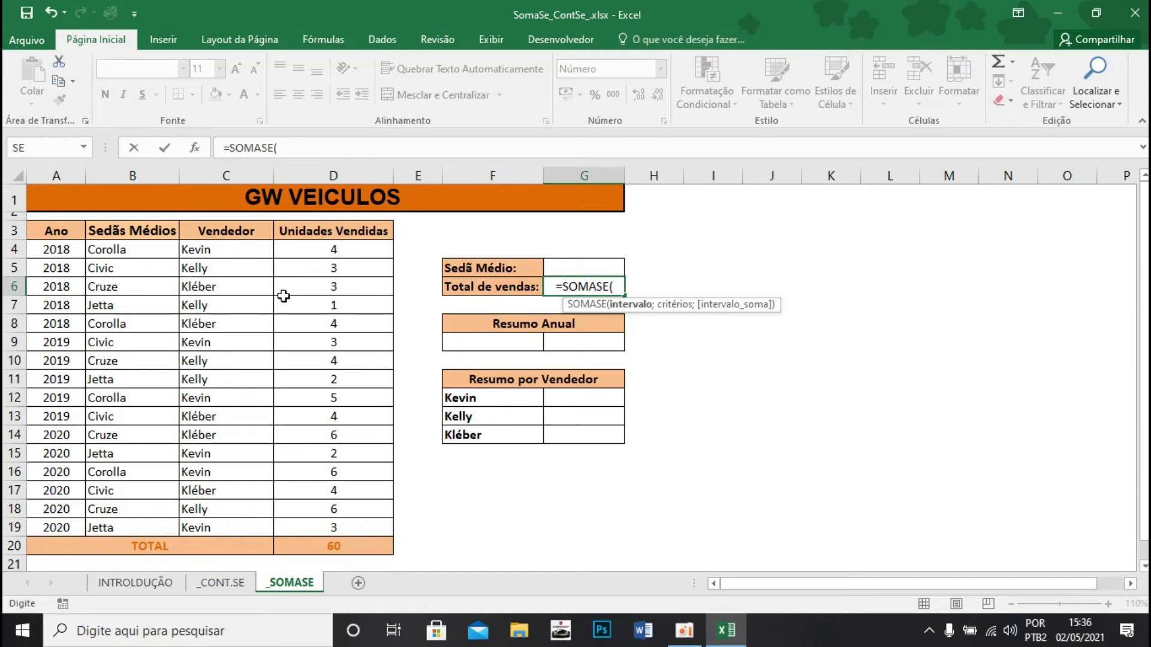
{"action": "left_click_drag", "start_coordinate": [111, 251], "coordinate": [119, 519]}
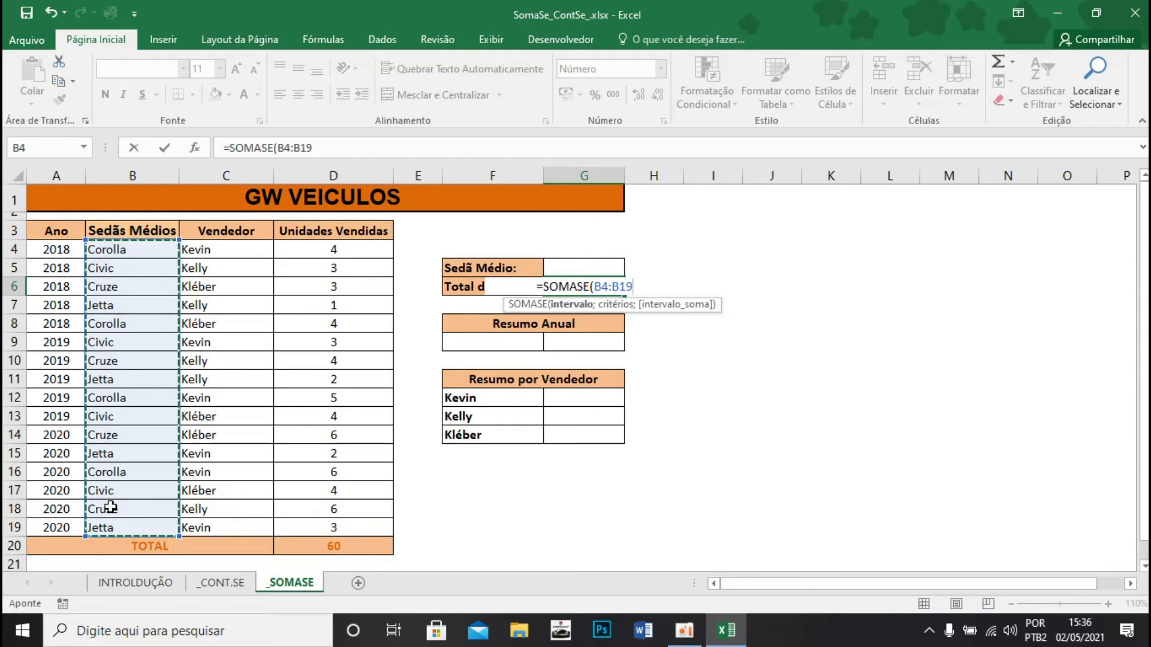
{"action": "type", "text": ";"}
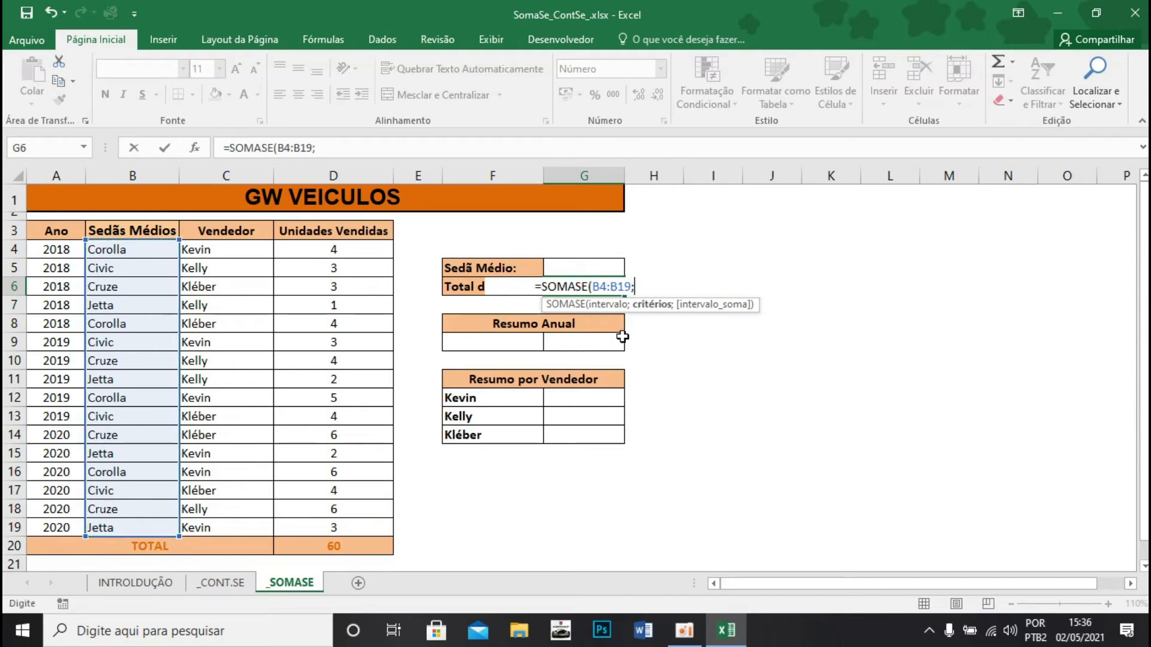
{"action": "left_click", "coordinate": [572, 269]}
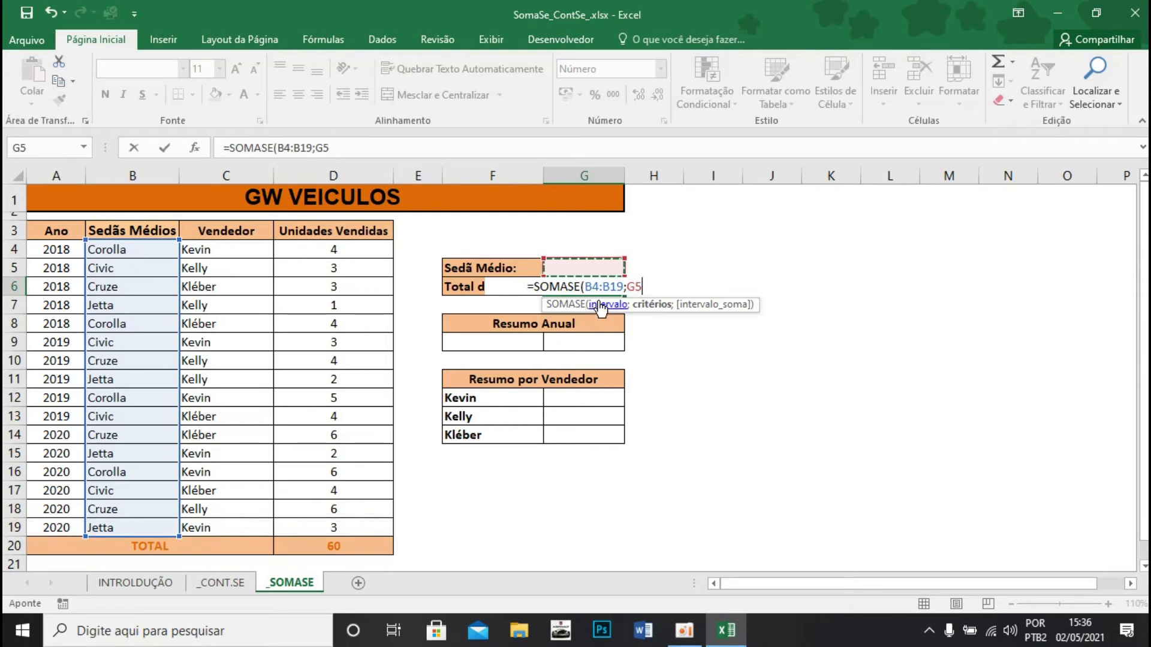
{"action": "type", "text": ";"}
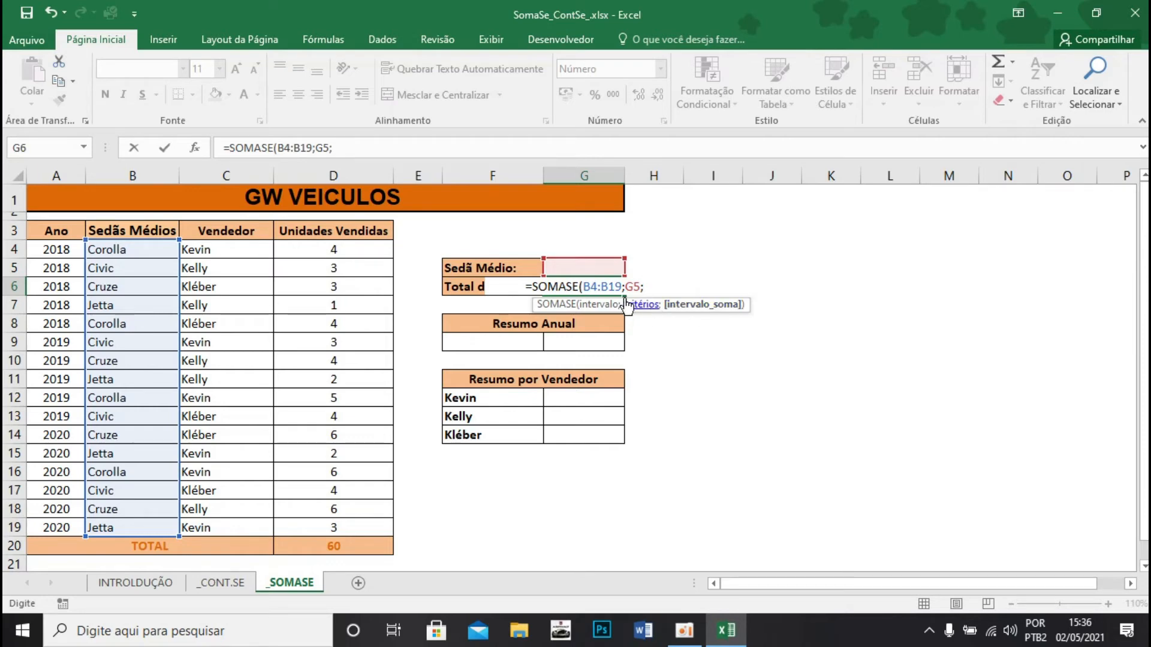
{"action": "left_click_drag", "start_coordinate": [351, 247], "coordinate": [339, 528]}
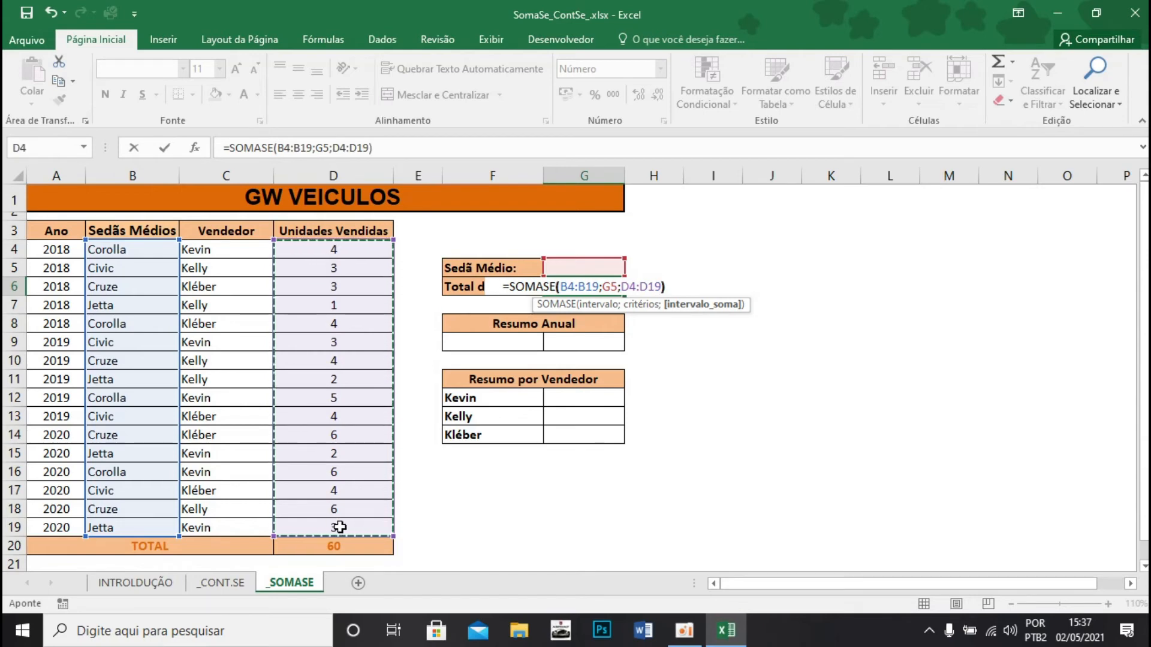
{"action": "type", "text": ")"}
{"action": "key", "text": "Return"}
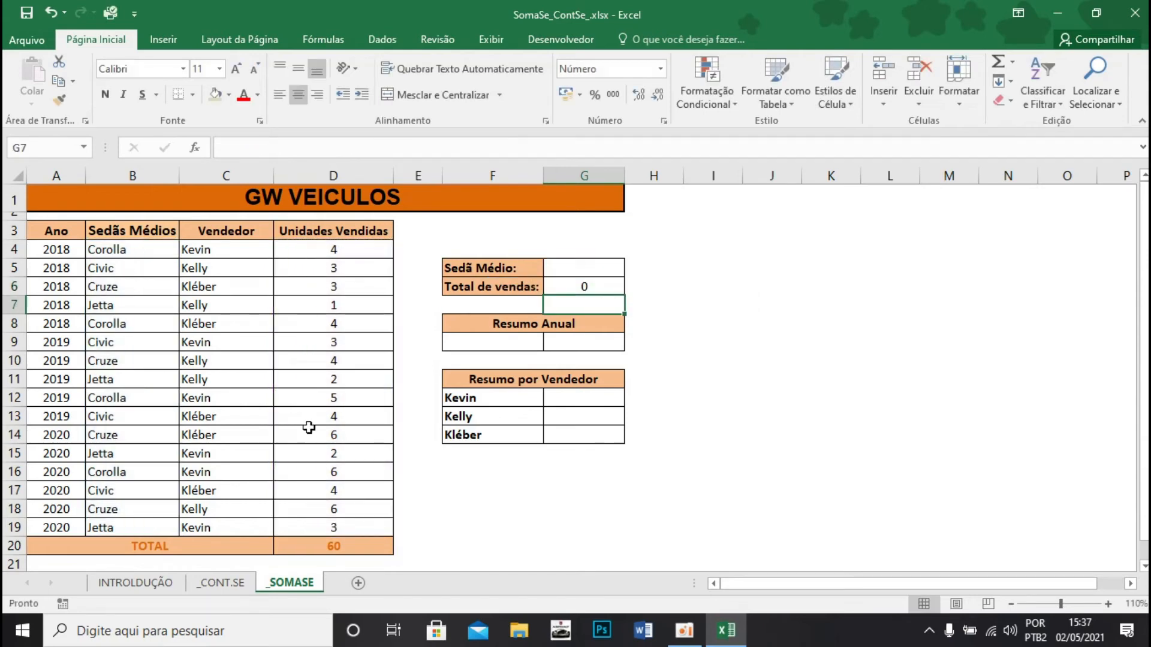
- Test the sales total in G6 by entering corolla and jetta in turn as the sedan name in G5
{"action": "left_click", "coordinate": [572, 273]}
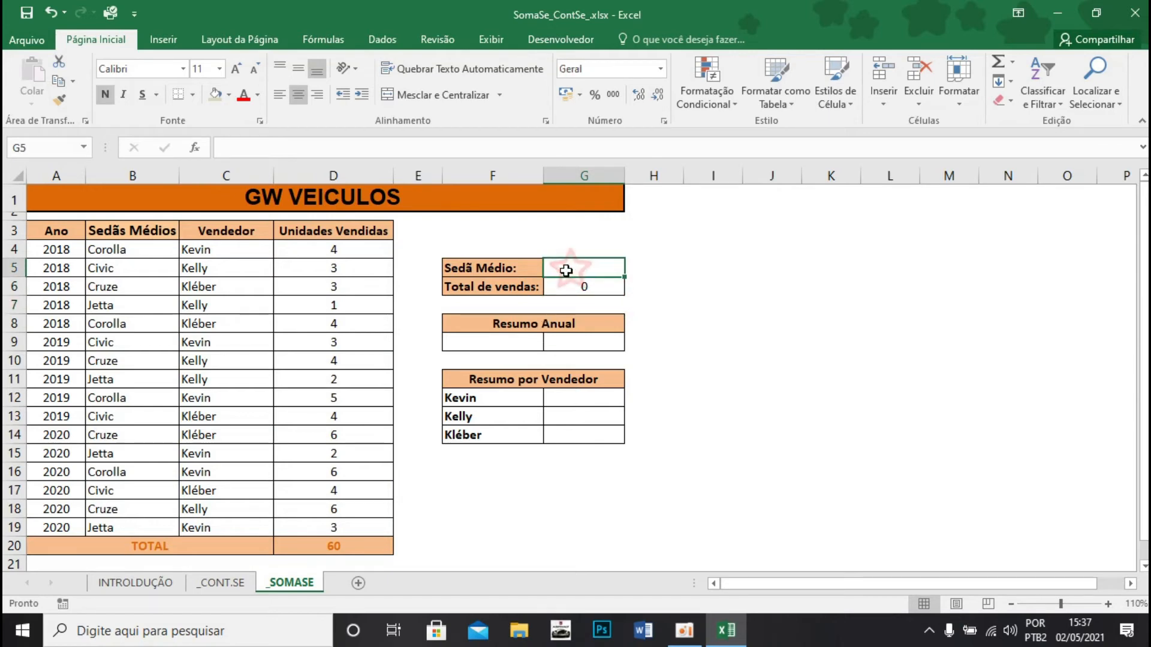
{"action": "type", "text": "corolla"}
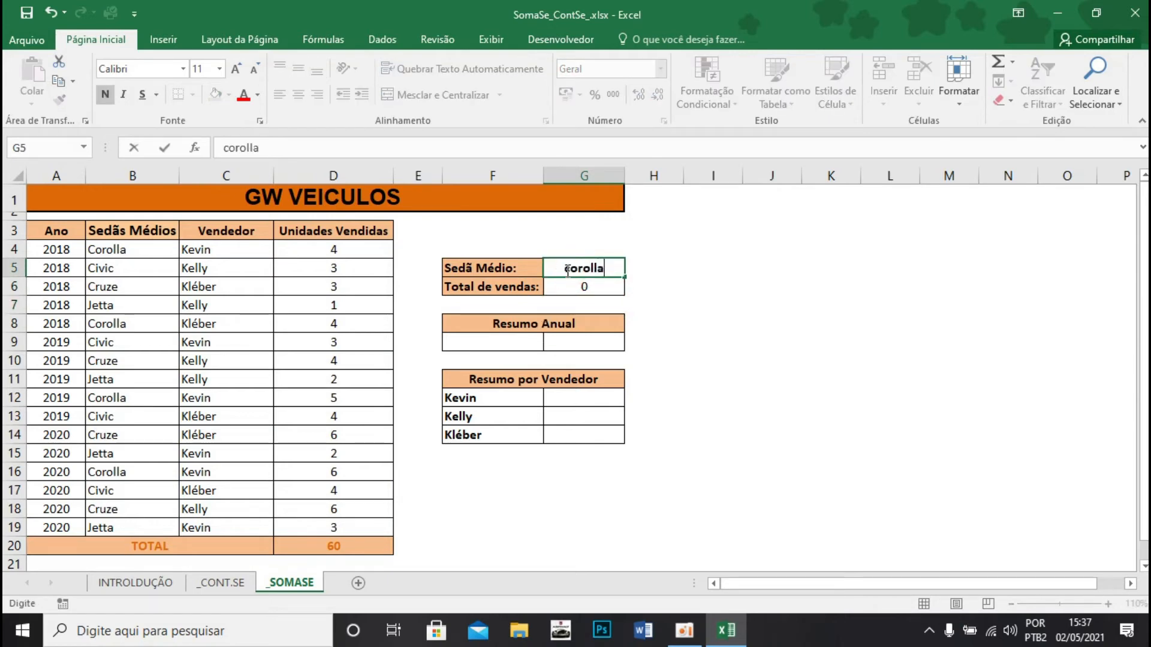
{"action": "key", "text": "Return"}
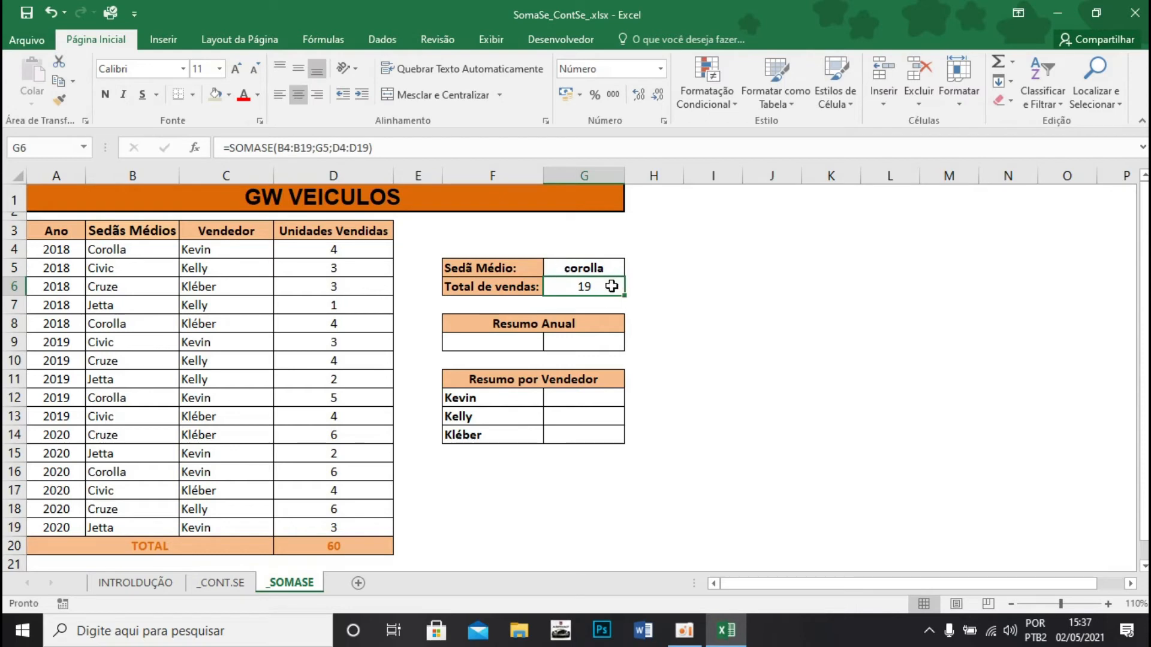
{"action": "left_click", "coordinate": [607, 264]}
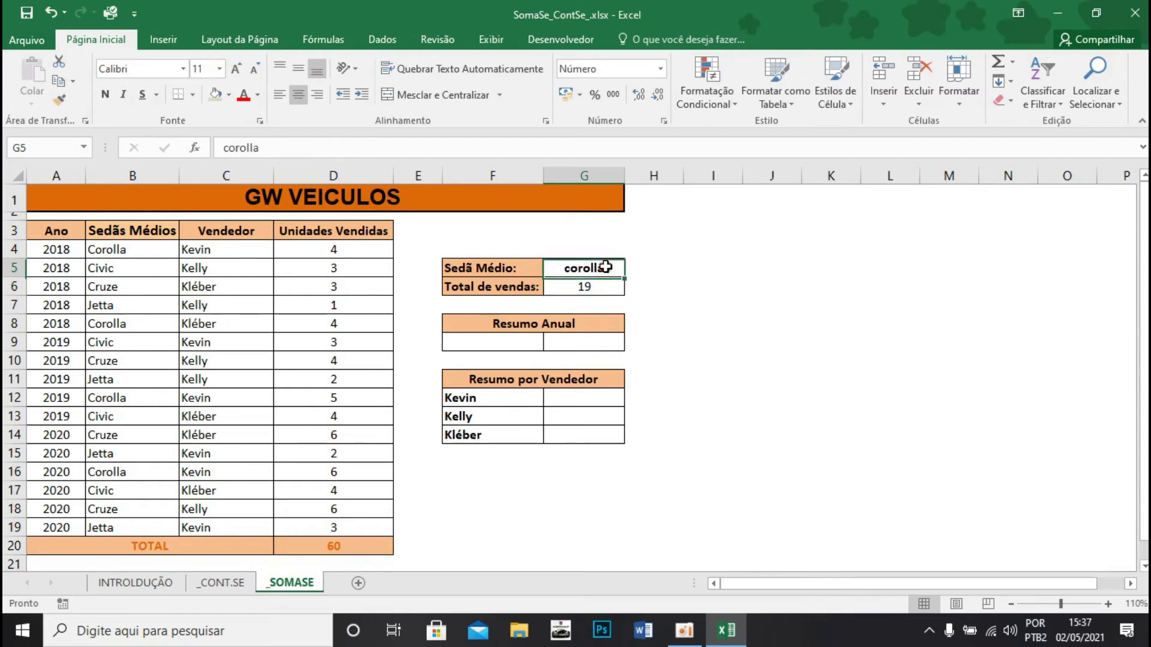
{"action": "type", "text": "jetta"}
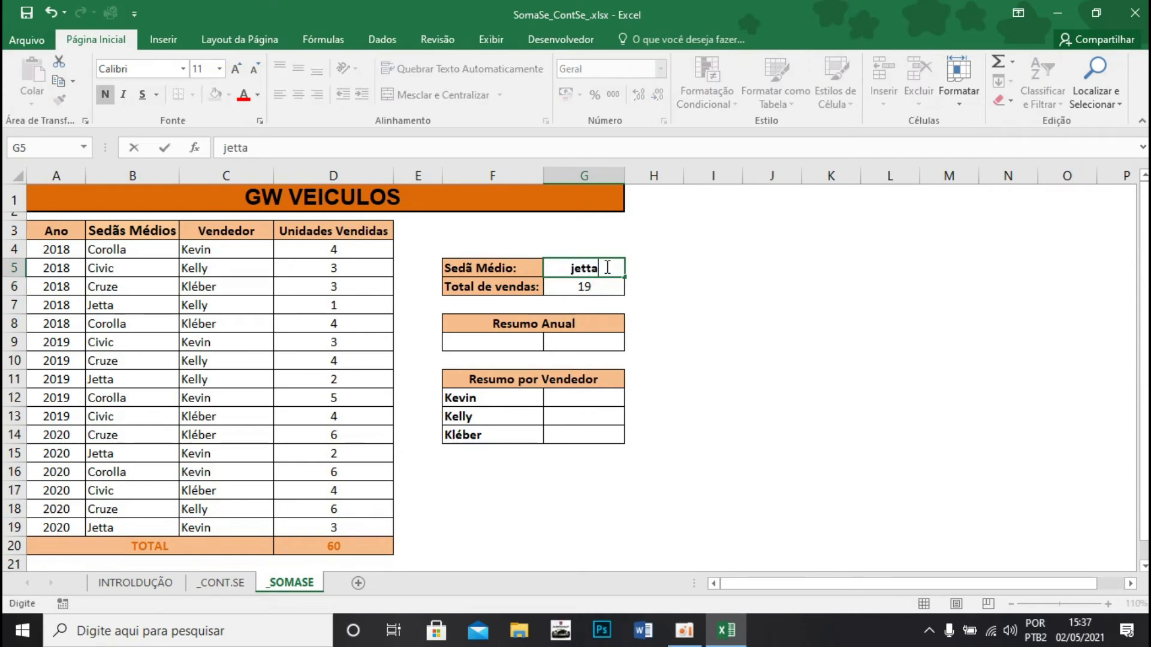
{"action": "key", "text": "Return"}
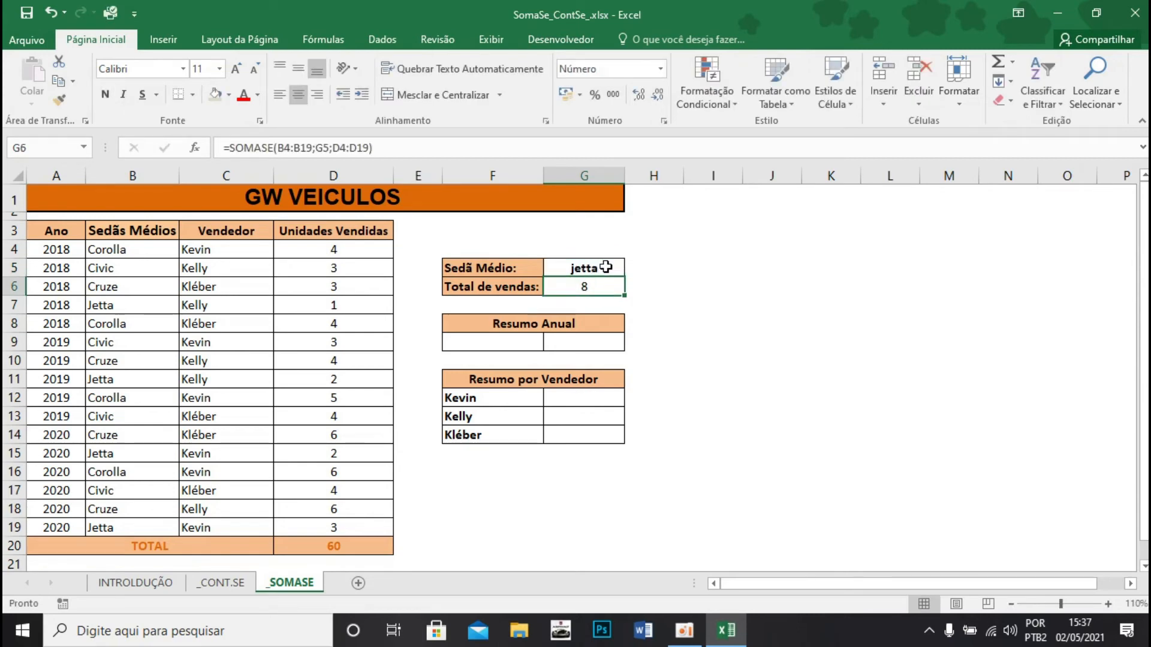
- Set the sedan name in G5 to cruze so G6 totals that model's sales
{"action": "left_click", "coordinate": [605, 266]}
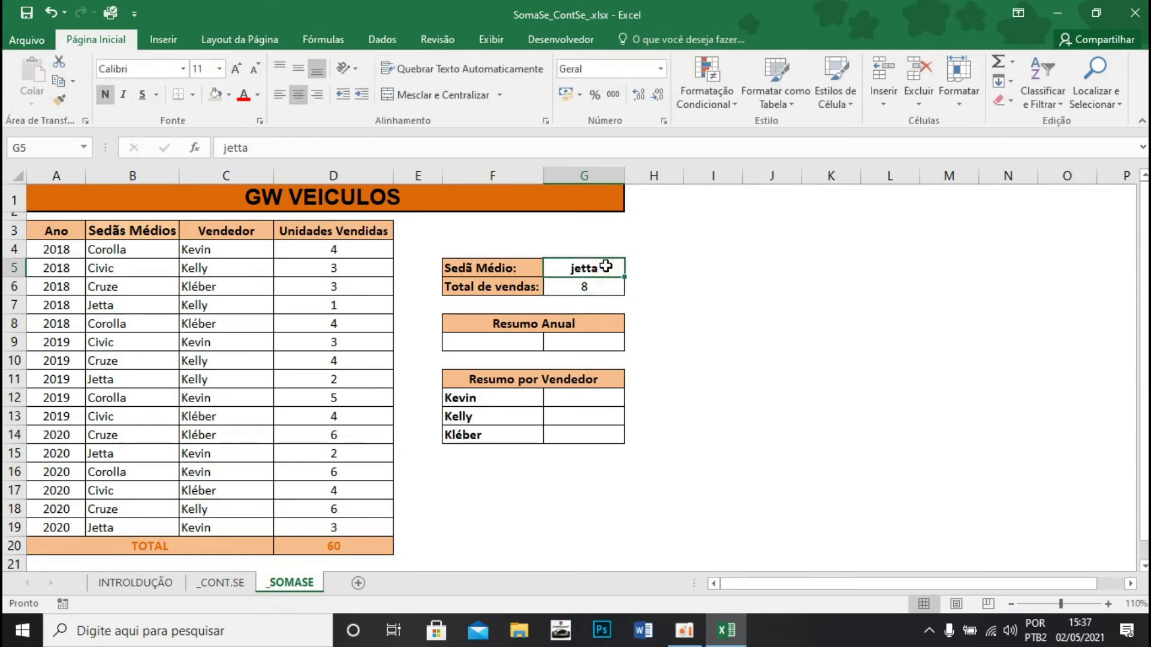
{"action": "type", "text": "cruze"}
{"action": "key", "text": "Return"}
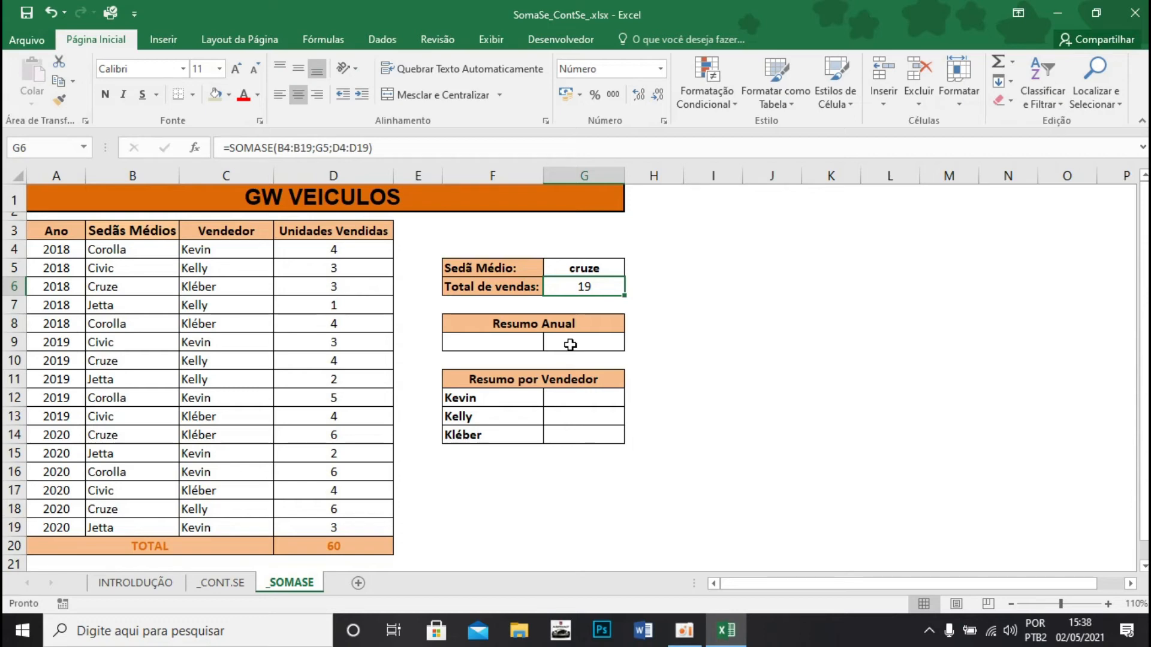
- Enter =SOMASE(A4:A19;F9;D4:D19) in G9 of Resumo Anual to total the units sold for the year in F9
{"action": "left_click_drag", "start_coordinate": [60, 250], "coordinate": [378, 320]}
{"action": "left_click_drag", "start_coordinate": [73, 346], "coordinate": [318, 426]}
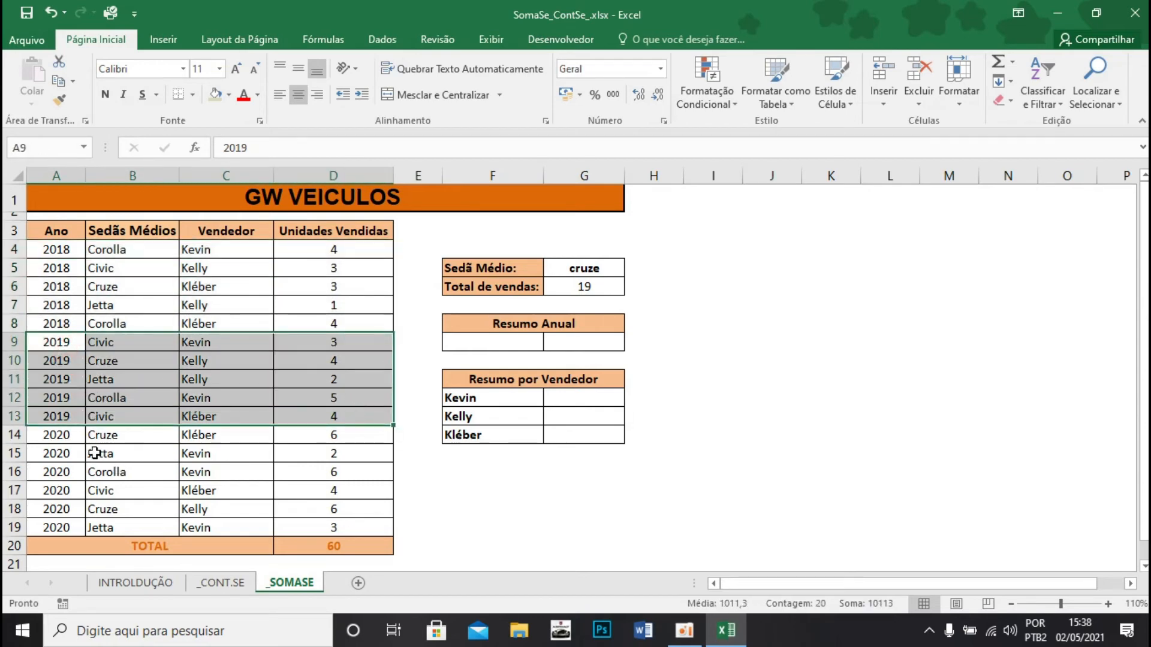
{"action": "left_click_drag", "start_coordinate": [62, 434], "coordinate": [354, 519]}
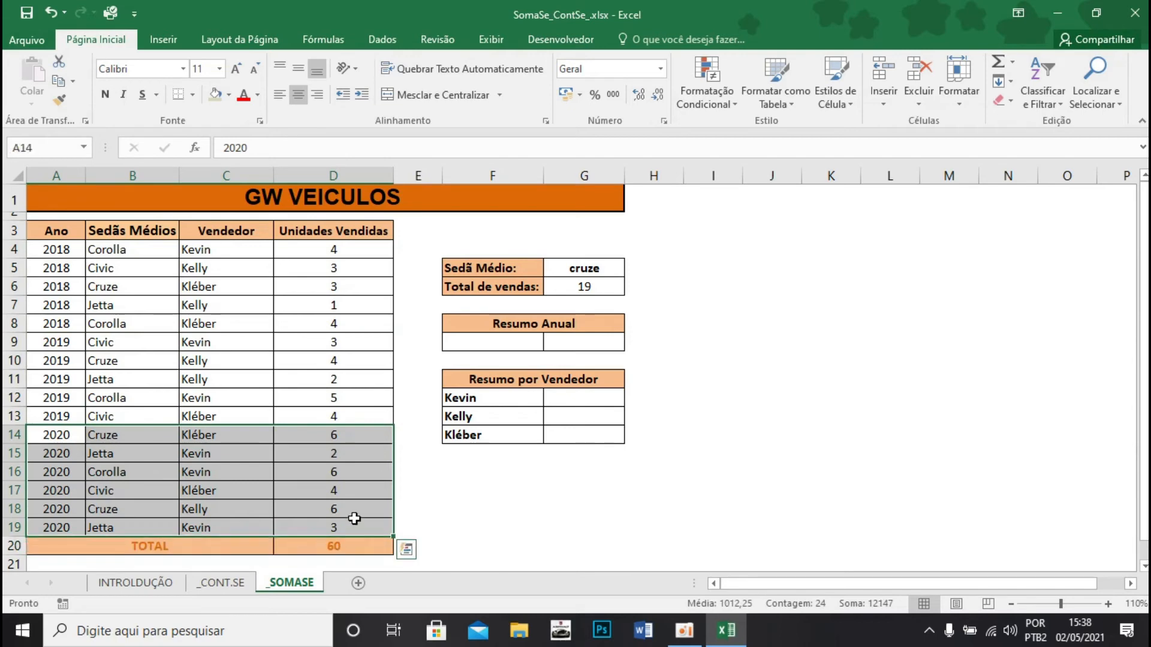
{"action": "left_click", "coordinate": [574, 340]}
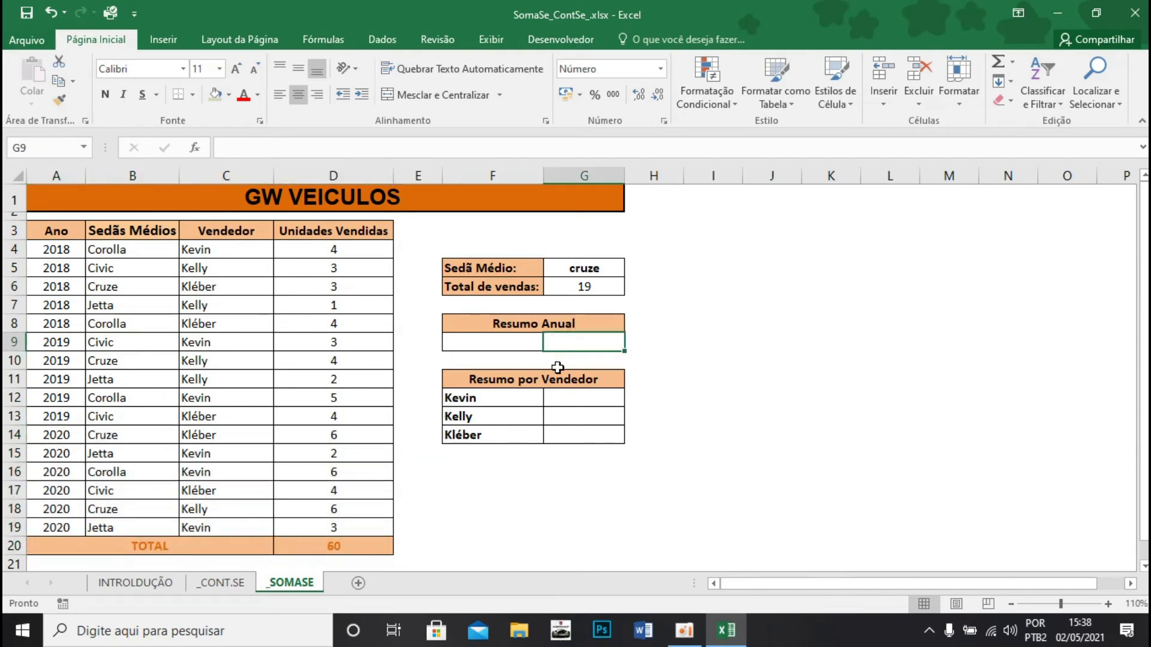
{"action": "type", "text": "=soma"}
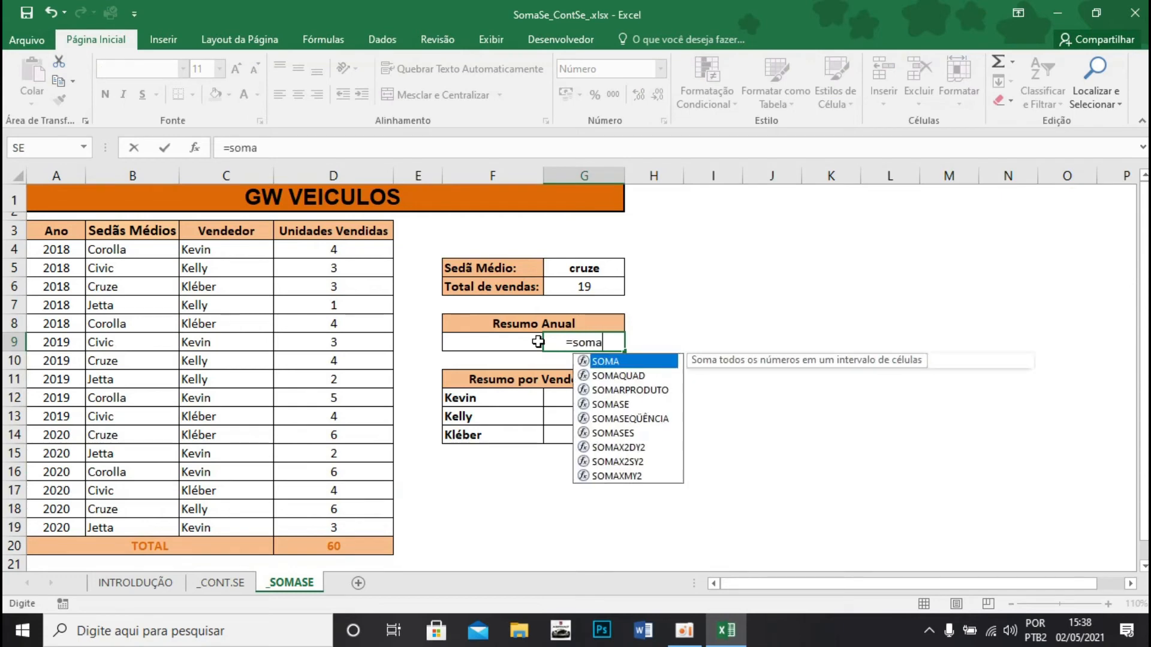
{"action": "type", "text": "se"}
{"action": "key", "text": "Tab"}
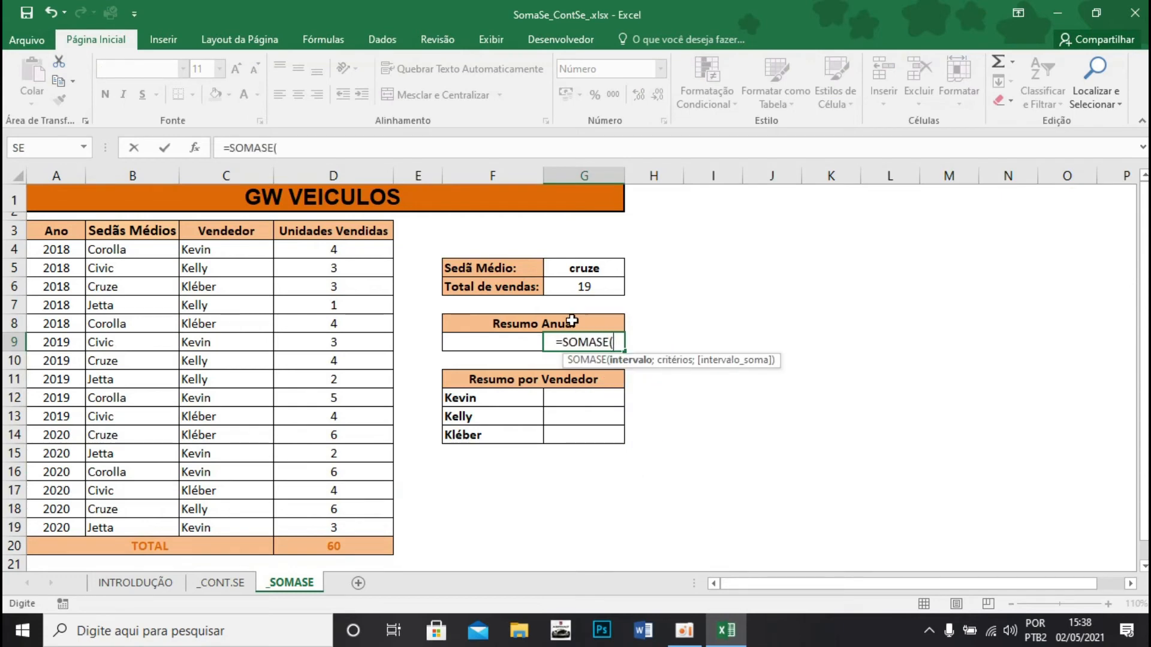
{"action": "left_click_drag", "start_coordinate": [56, 249], "coordinate": [47, 519]}
{"action": "type", "text": ";"}
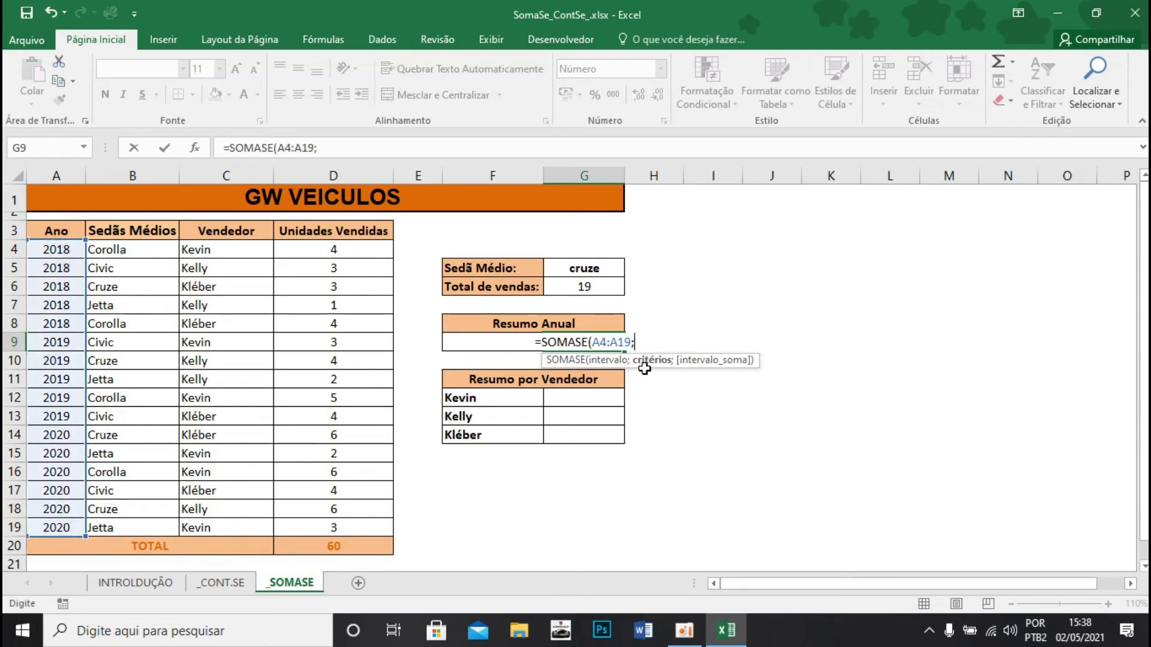
{"action": "left_click", "coordinate": [469, 343]}
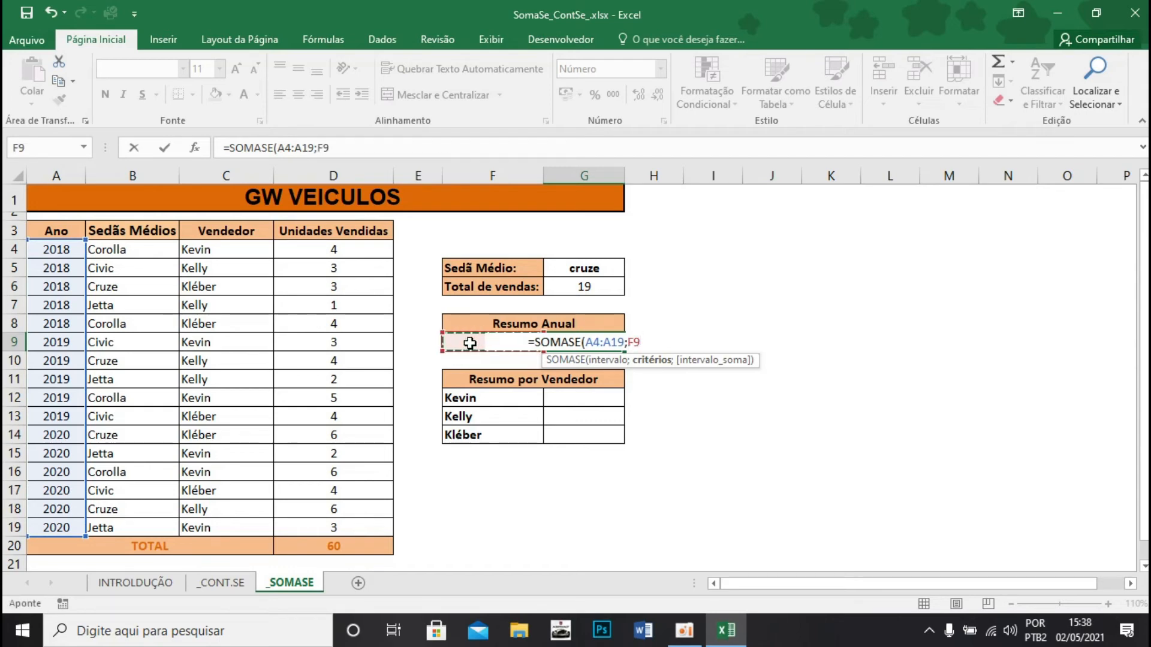
{"action": "type", "text": ";"}
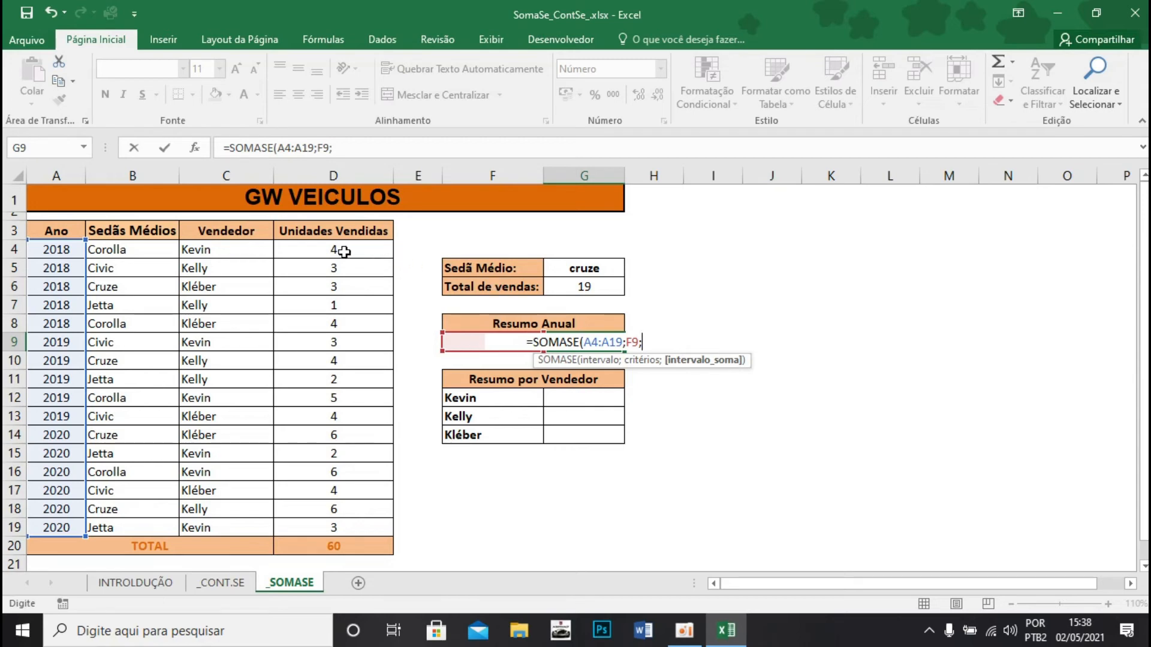
{"action": "left_click_drag", "start_coordinate": [343, 251], "coordinate": [356, 519]}
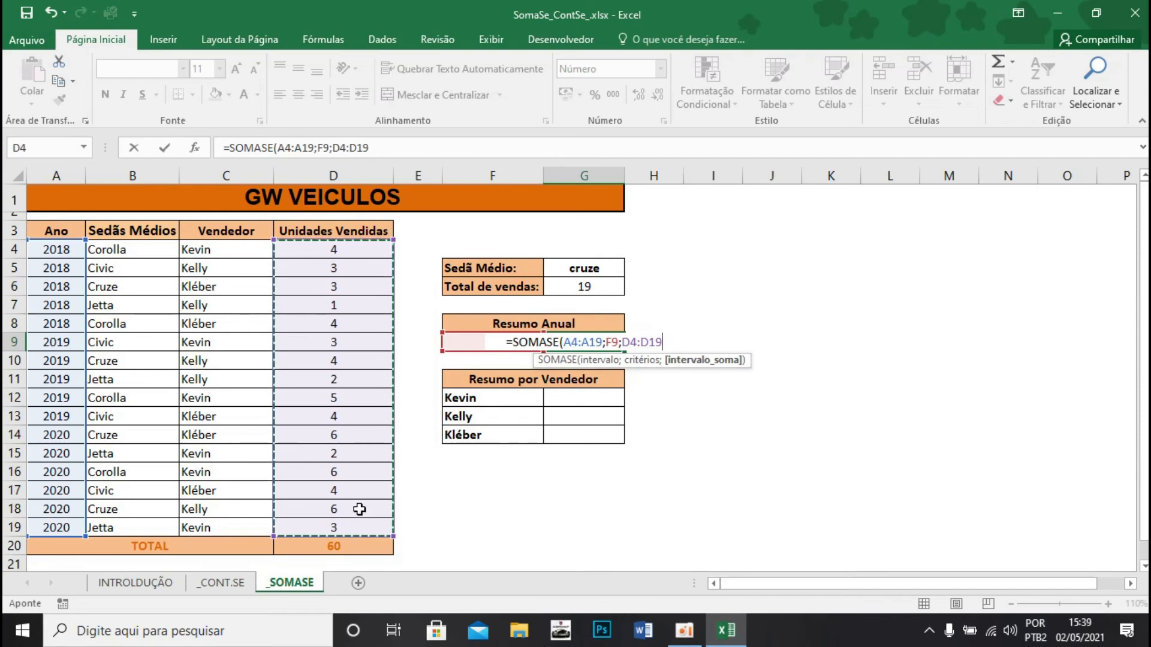
{"action": "type", "text": ")"}
{"action": "key", "text": "Return"}
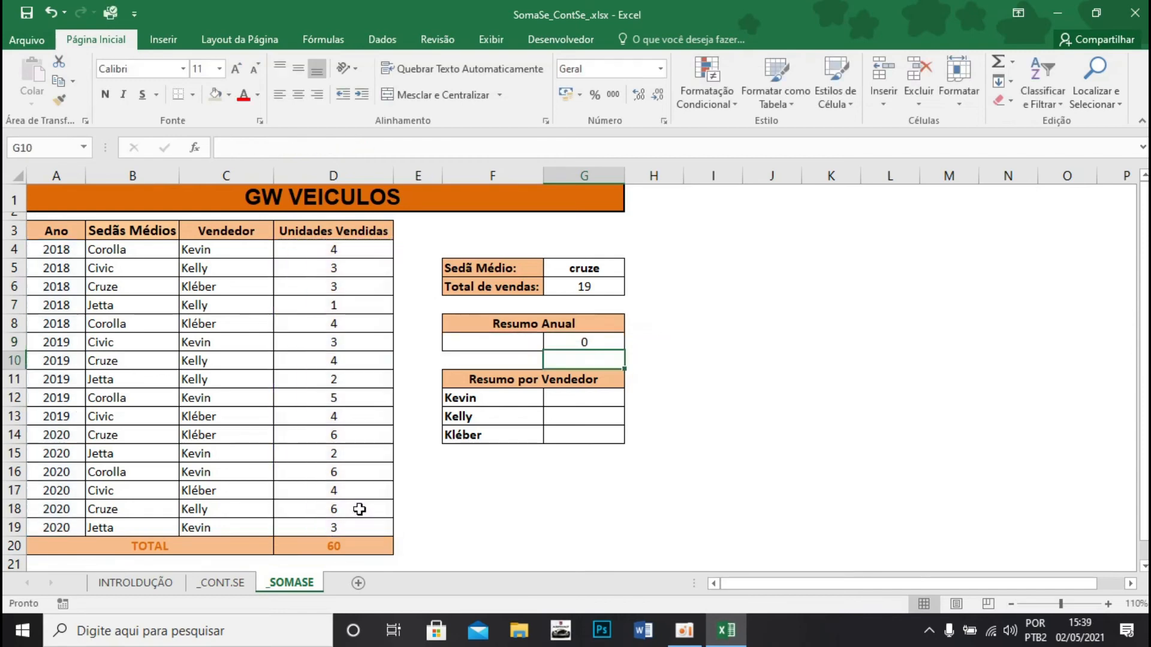
- Test the annual total in G9 by entering the years 2020 and 2019 in turn in F9
{"action": "left_click", "coordinate": [486, 346]}
{"action": "type", "text": "2020"}
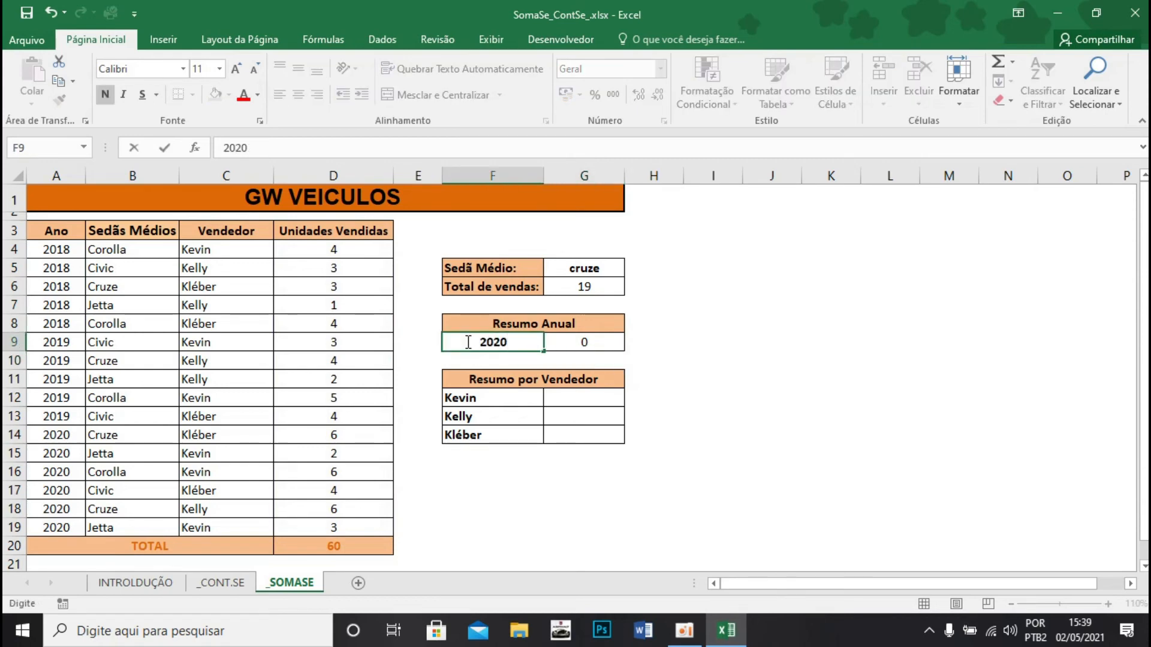
{"action": "key", "text": "Return"}
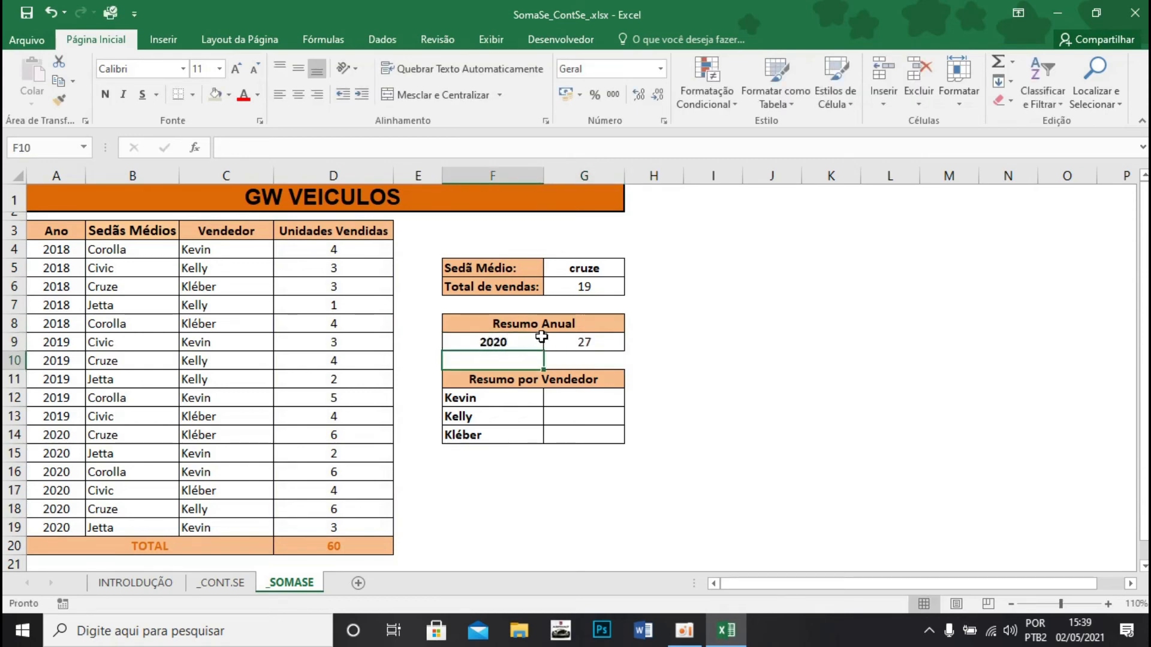
{"action": "double_click", "coordinate": [522, 342]}
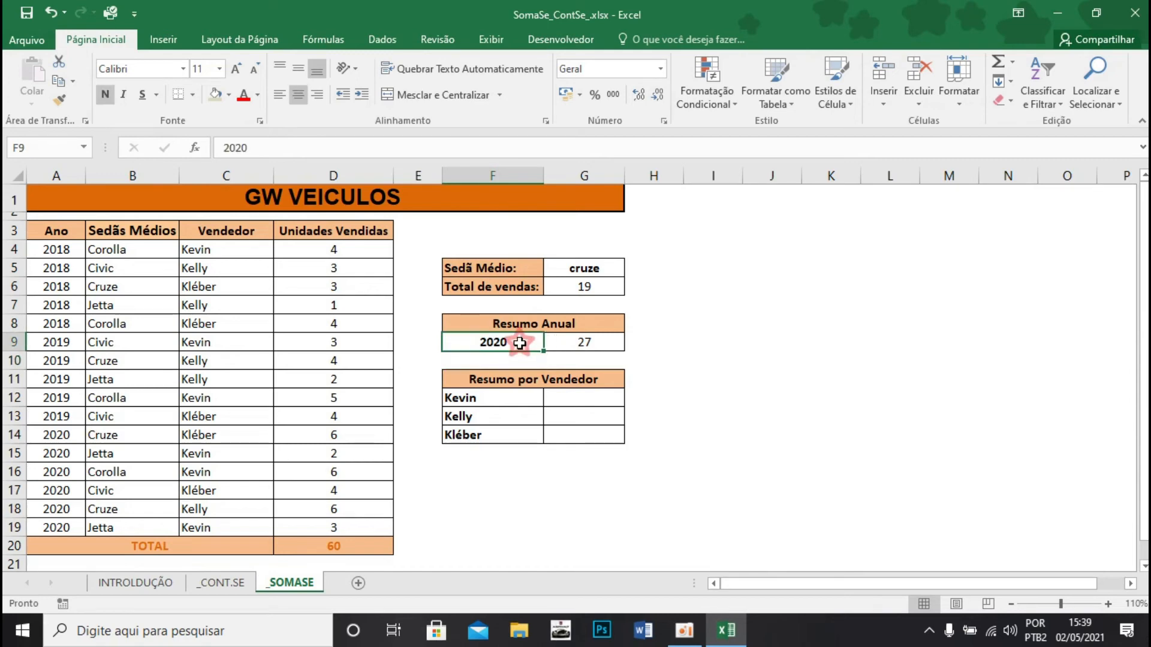
{"action": "key", "text": "BackSpace"}
{"action": "key", "text": "BackSpace"}
{"action": "type", "text": "19"}
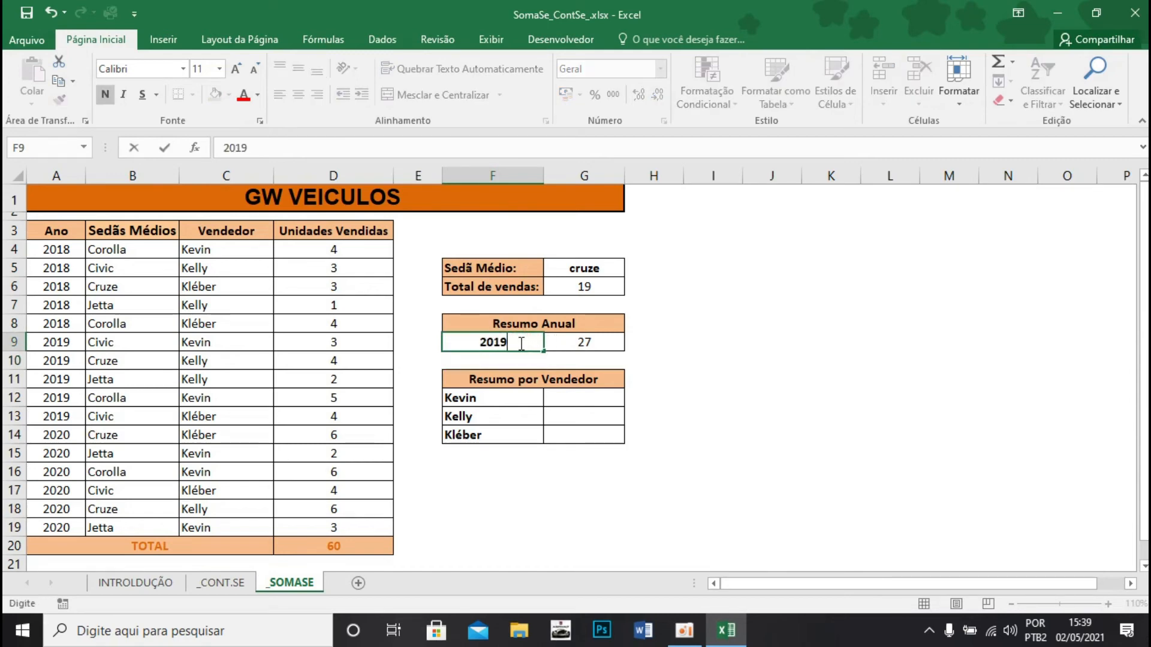
{"action": "key", "text": "Return"}
- Set the year in F9 of Resumo Anual to 2018 so G9 totals that year's sales
{"action": "left_click", "coordinate": [519, 343]}
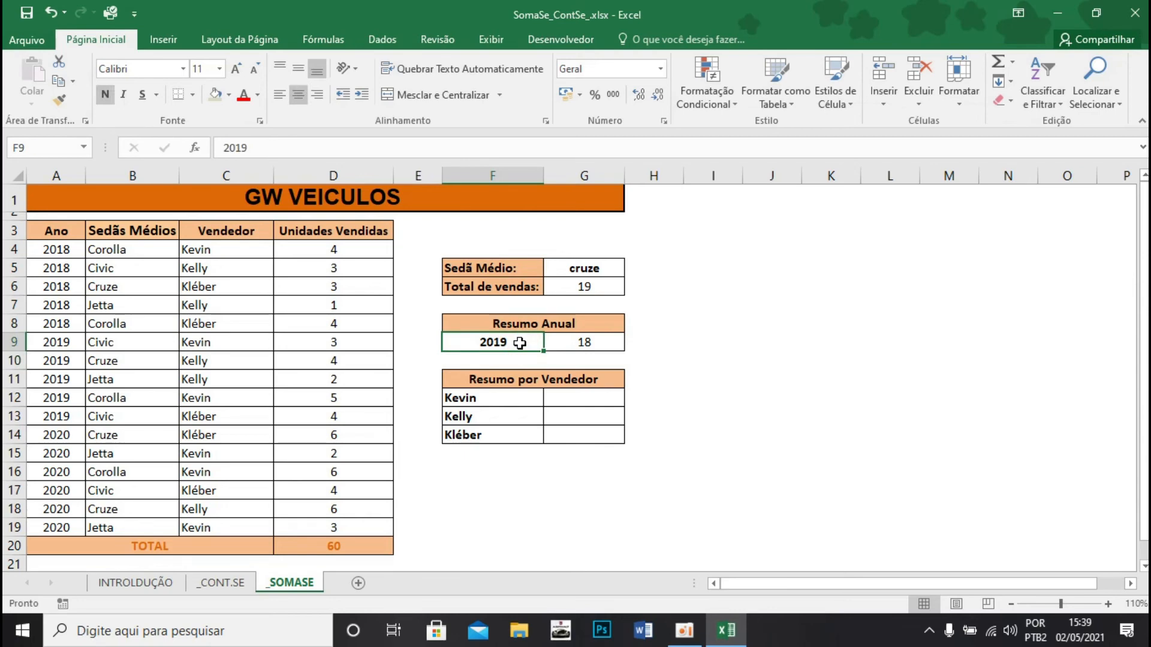
{"action": "type", "text": "2018"}
{"action": "key", "text": "Return"}
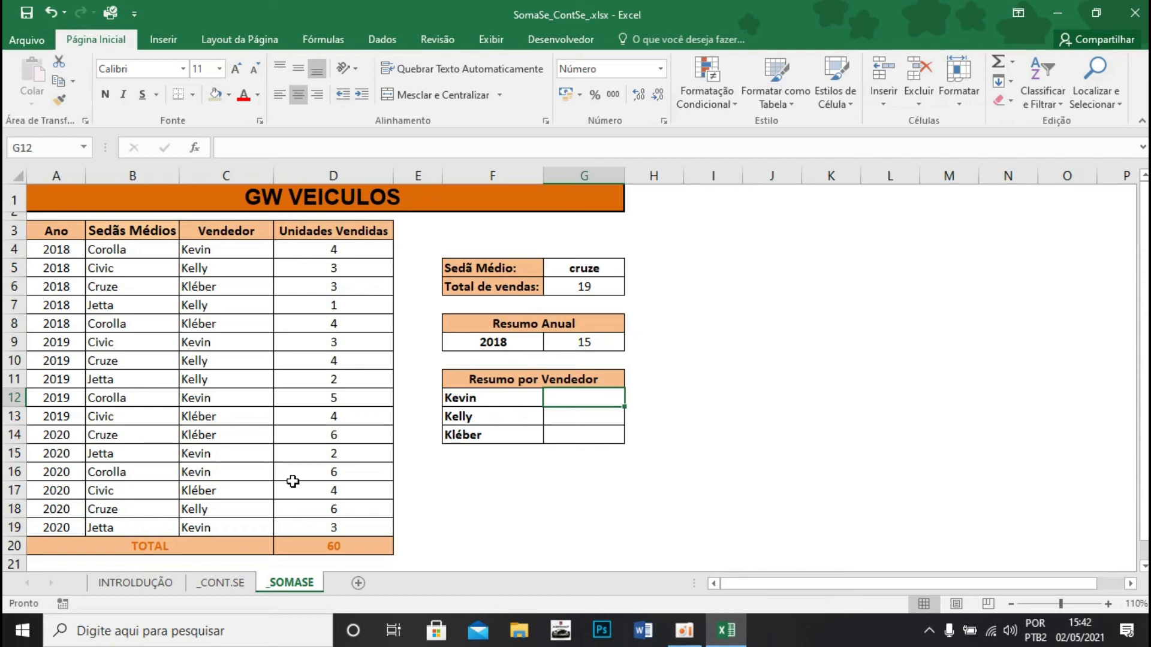
- Enter a SOMASE formula in G12 summing D4:D19 where C4:C19 matches the first seller's name, written as quoted text
{"action": "type", "text": "=somas"}
{"action": "key", "text": "Tab"}
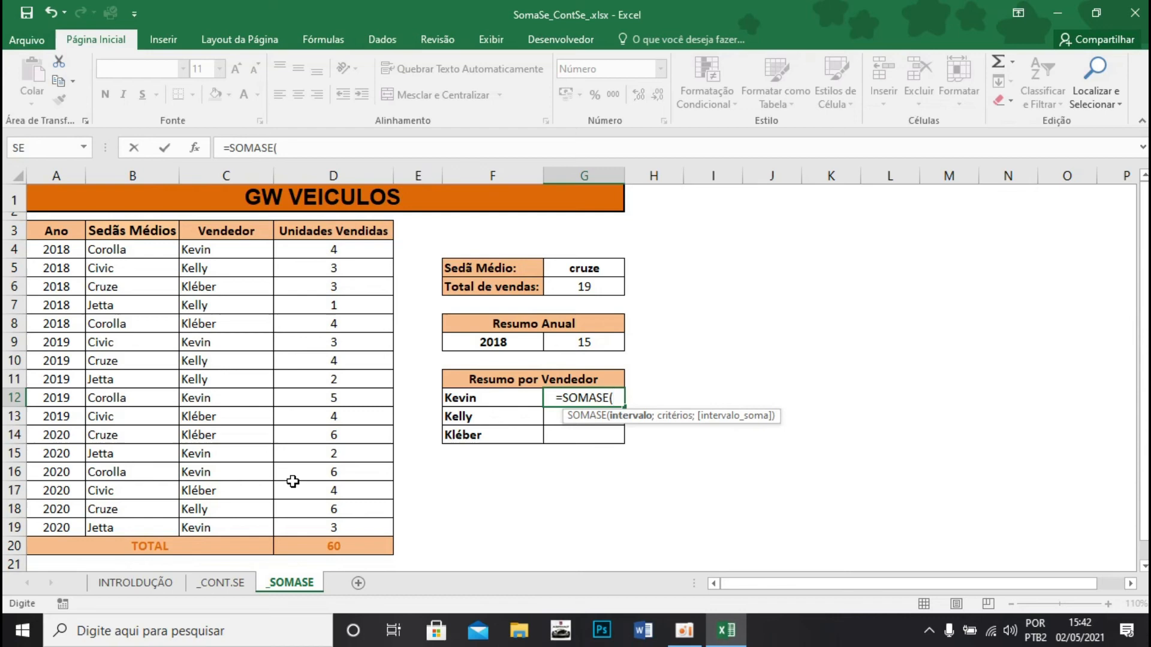
{"action": "left_click_drag", "start_coordinate": [216, 250], "coordinate": [223, 521]}
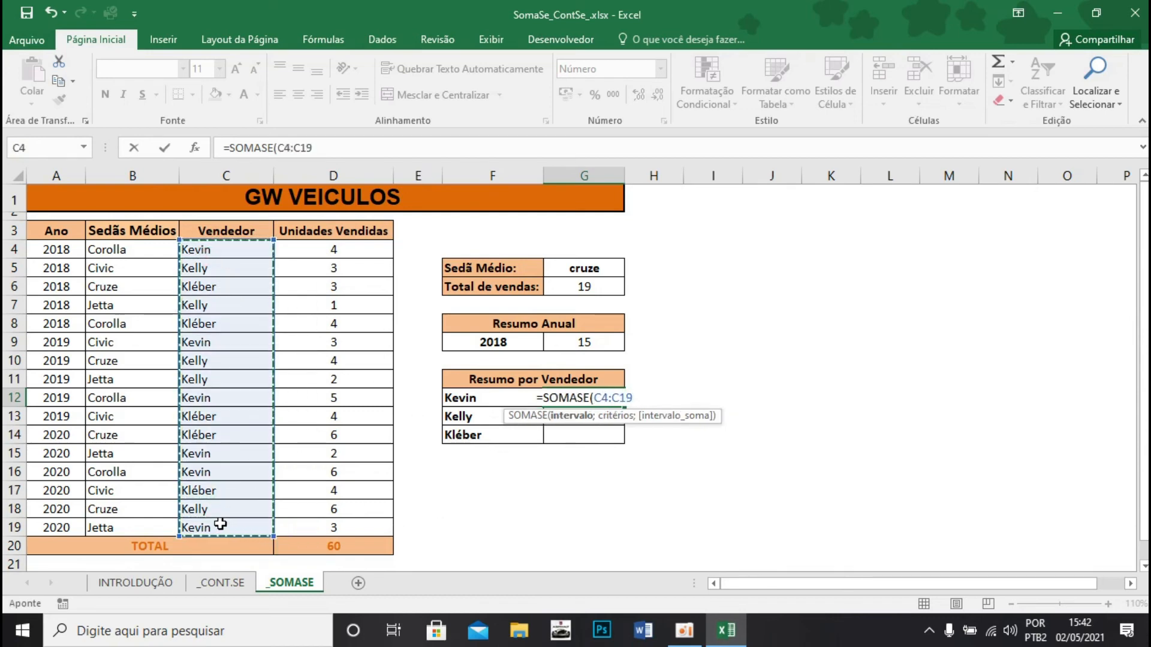
{"action": "type", "text": ";"}
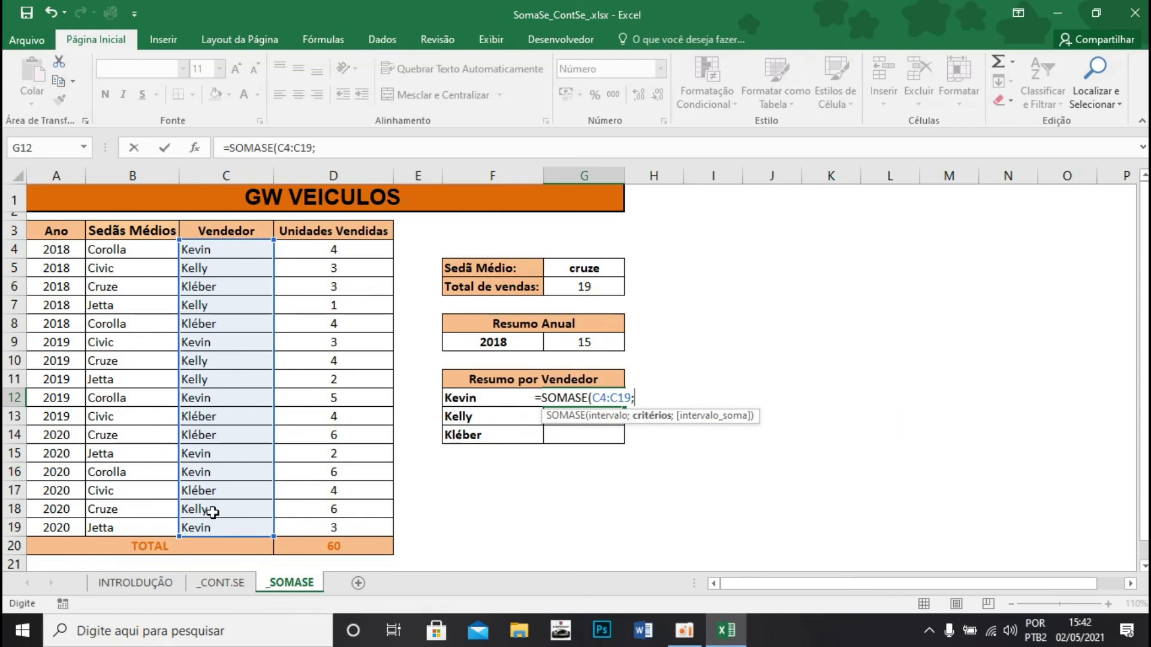
{"action": "type", "text": "\"ke"}
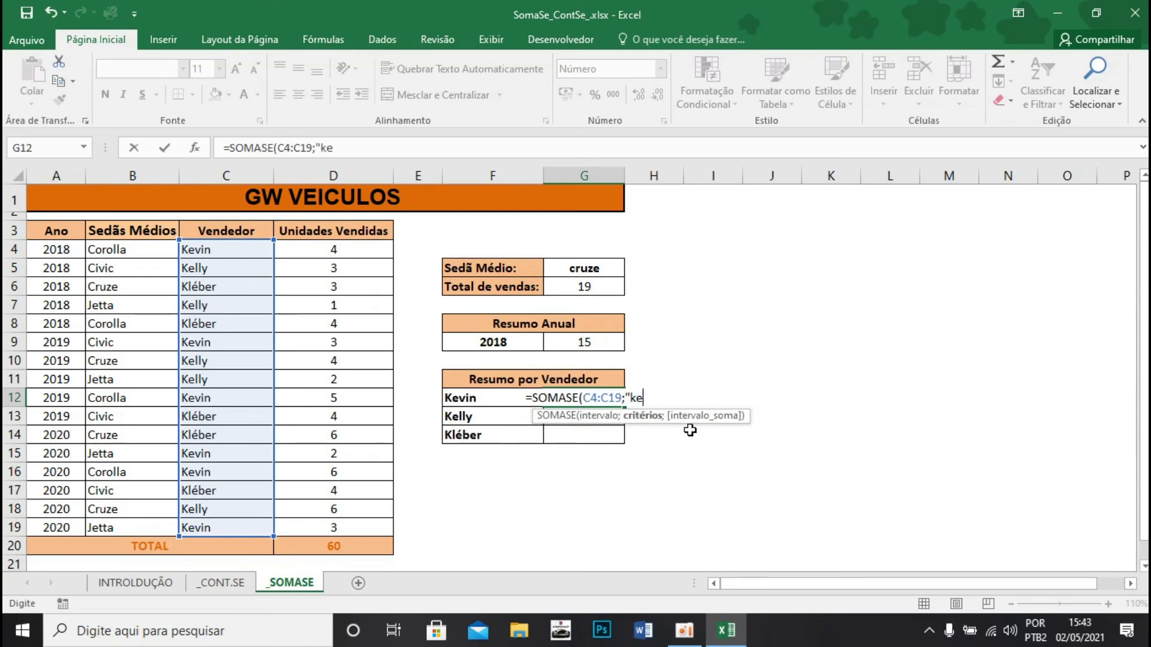
{"action": "type", "text": "vin"}
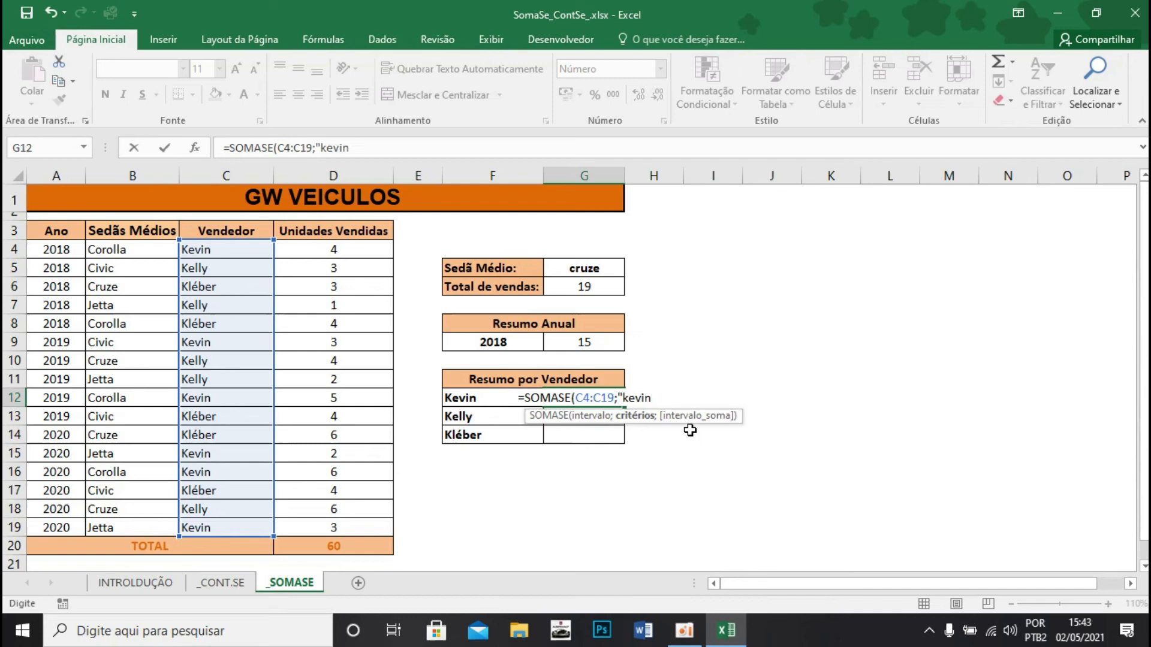
{"action": "type", "text": "\""}
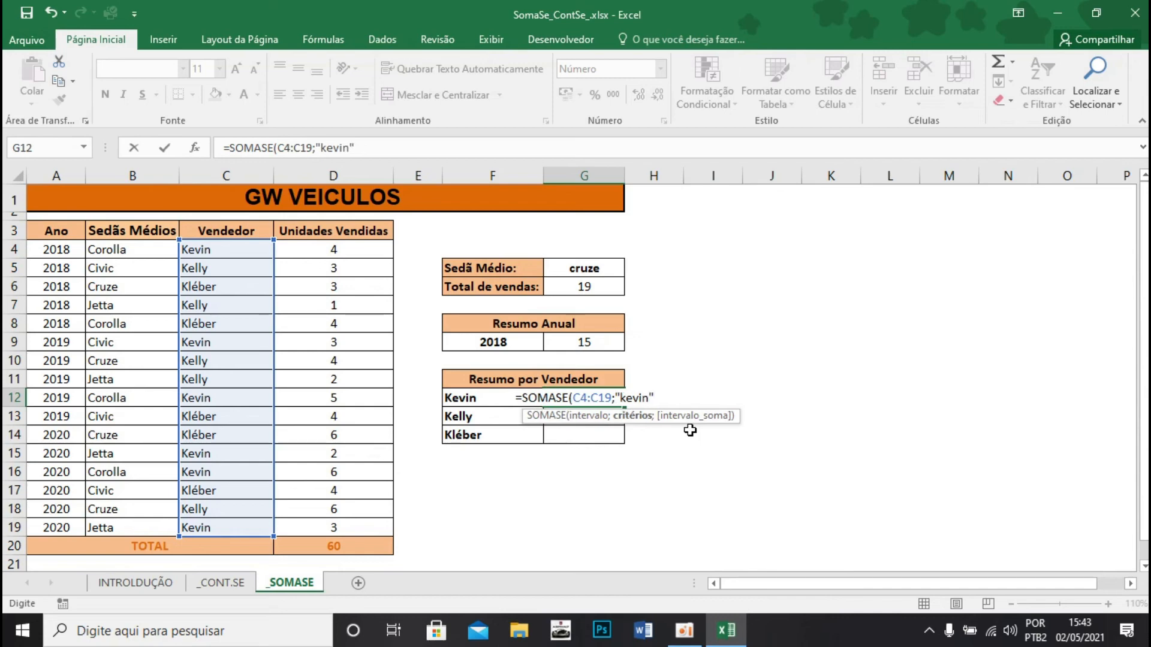
{"action": "type", "text": ";"}
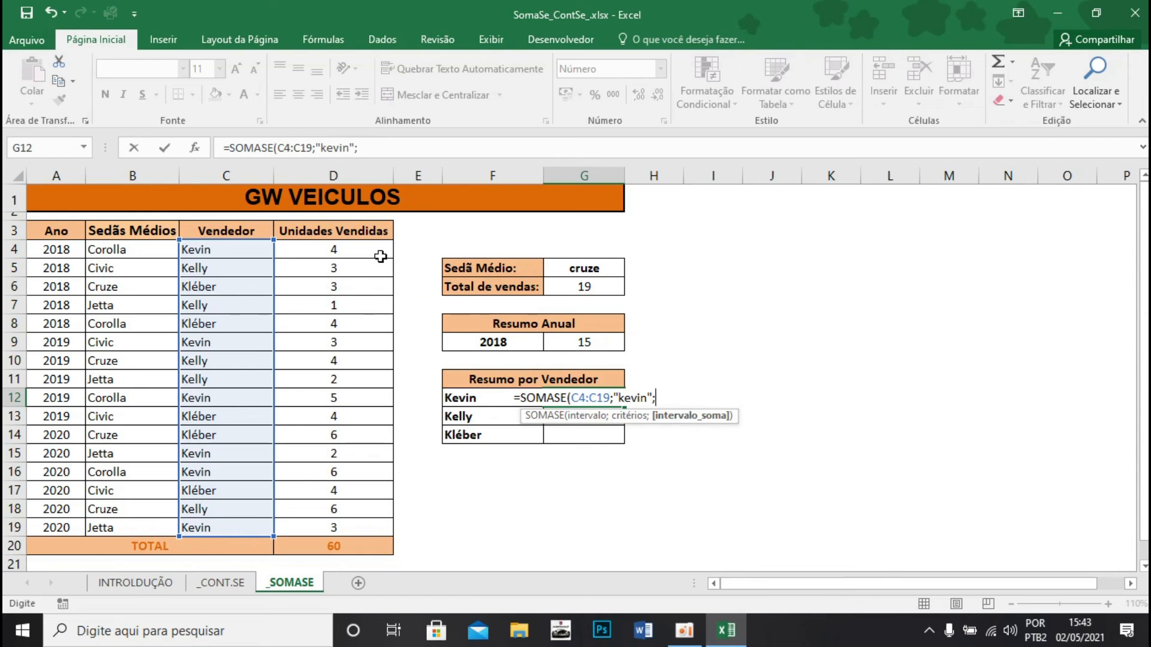
{"action": "left_click", "coordinate": [363, 251]}
{"action": "left_click_drag", "start_coordinate": [362, 251], "coordinate": [366, 522]}
{"action": "type", "text": ")"}
{"action": "key", "text": "Return"}
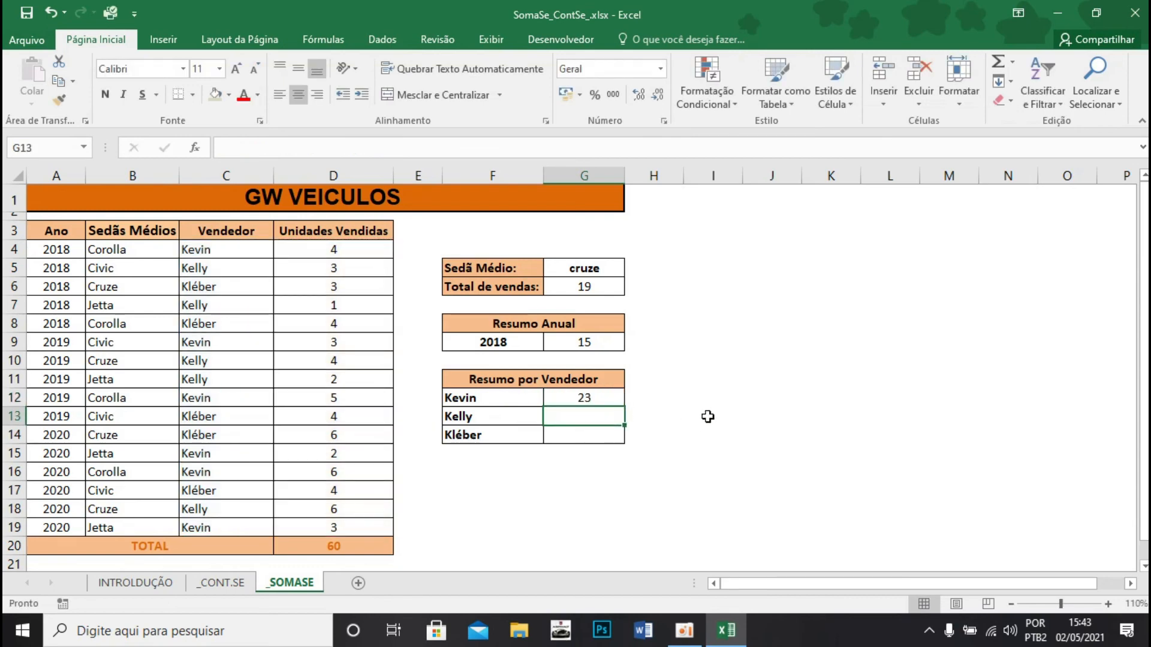
- Enter a SOMASE formula in G13 summing D4:D19 where C4:C19 equals the quoted name of the seller in F13
{"action": "type", "text": "=somas"}
{"action": "key", "text": "Tab"}
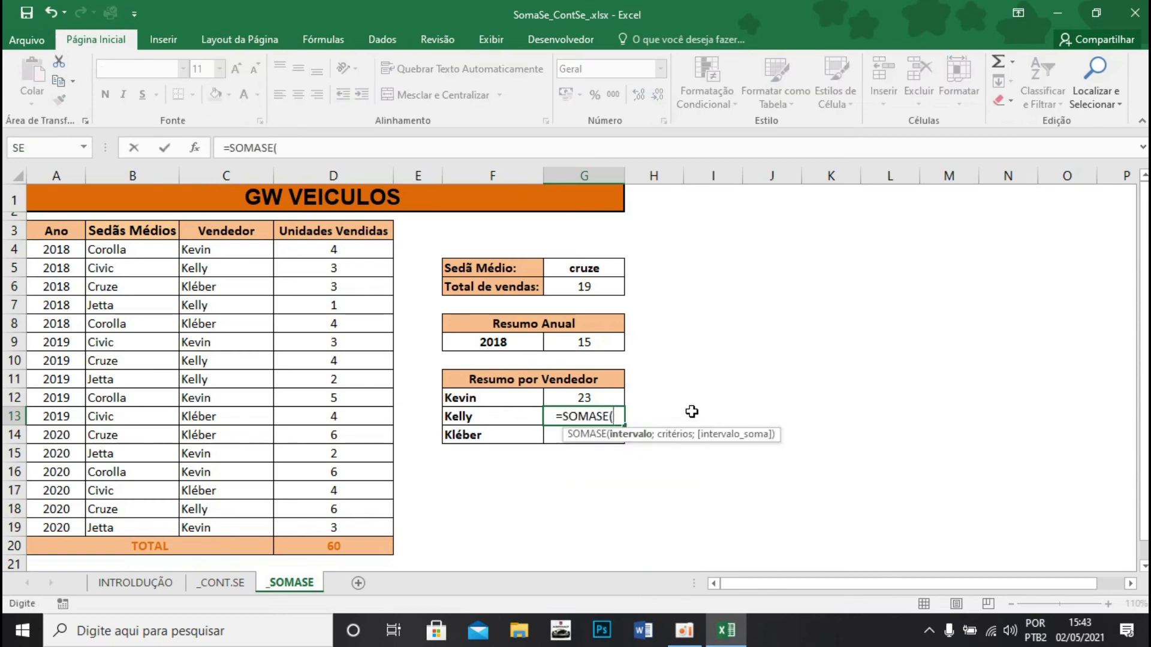
{"action": "left_click_drag", "start_coordinate": [229, 250], "coordinate": [226, 515]}
{"action": "type", "text": ";\""}
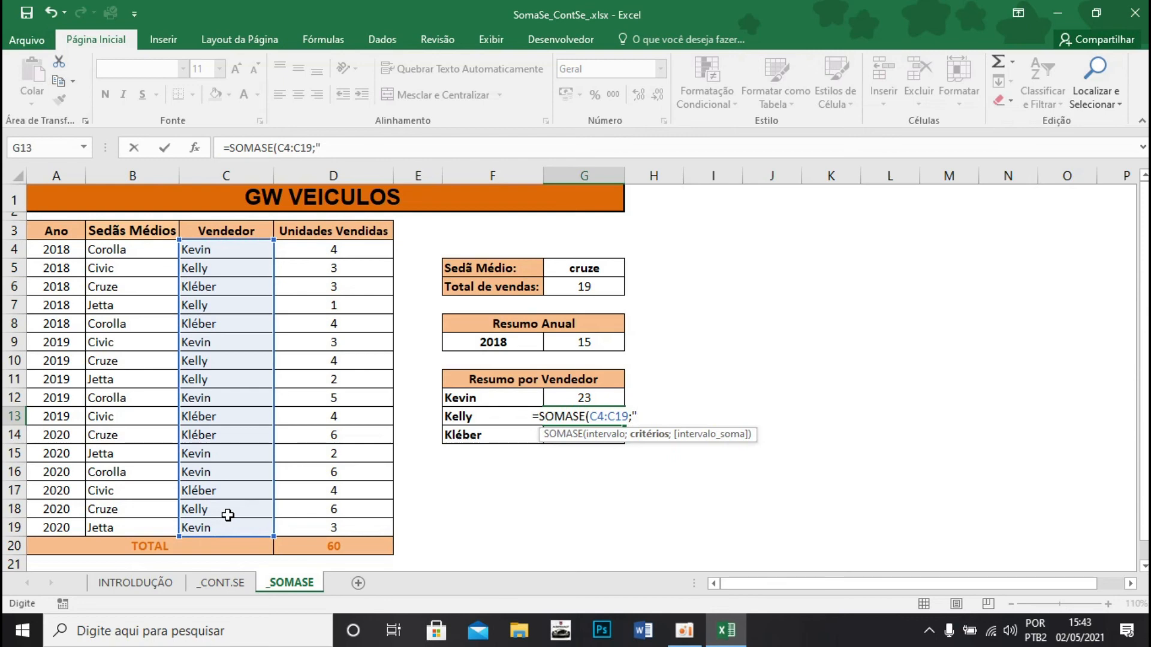
{"action": "type", "text": "kelly"}
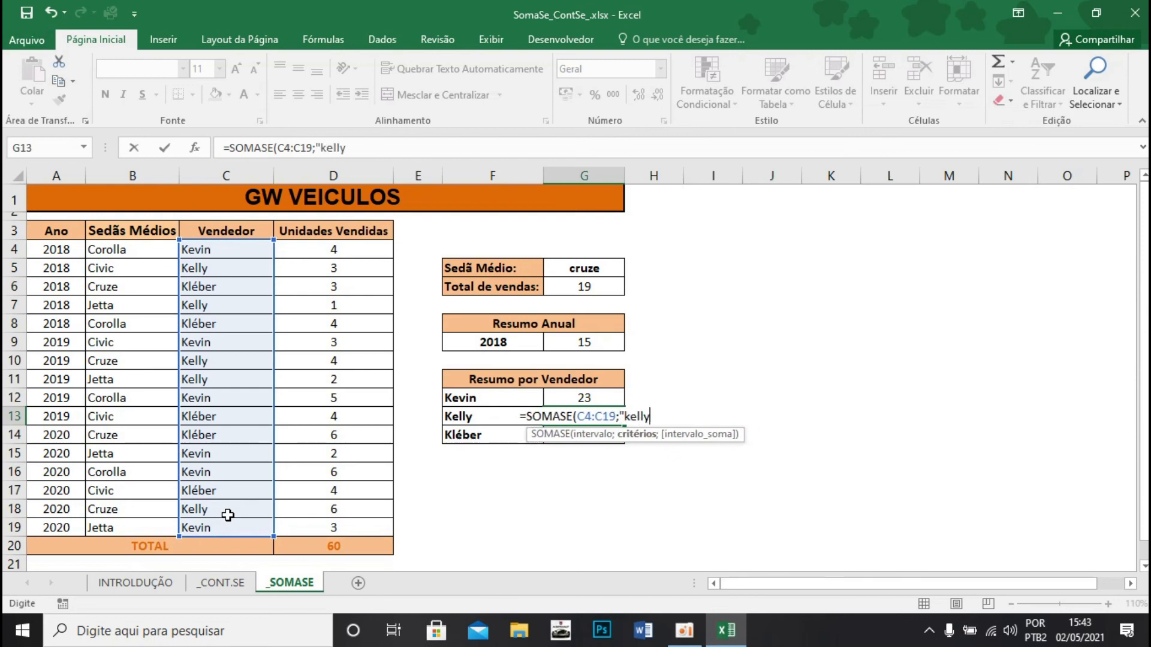
{"action": "type", "text": "\";"}
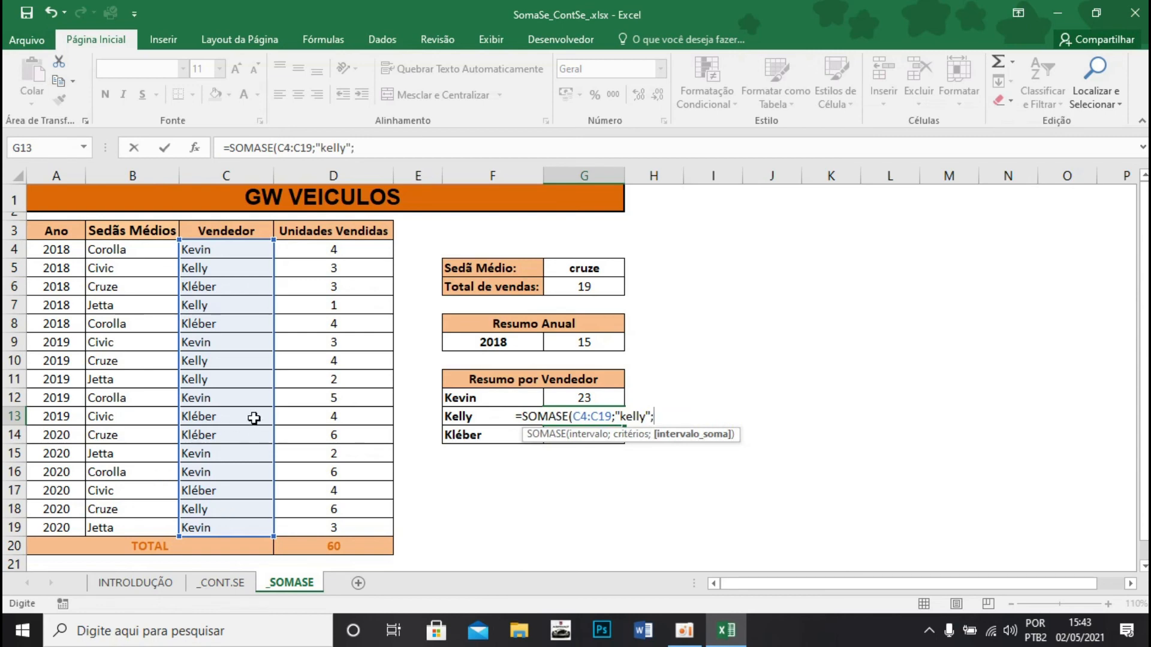
{"action": "left_click_drag", "start_coordinate": [340, 249], "coordinate": [338, 528]}
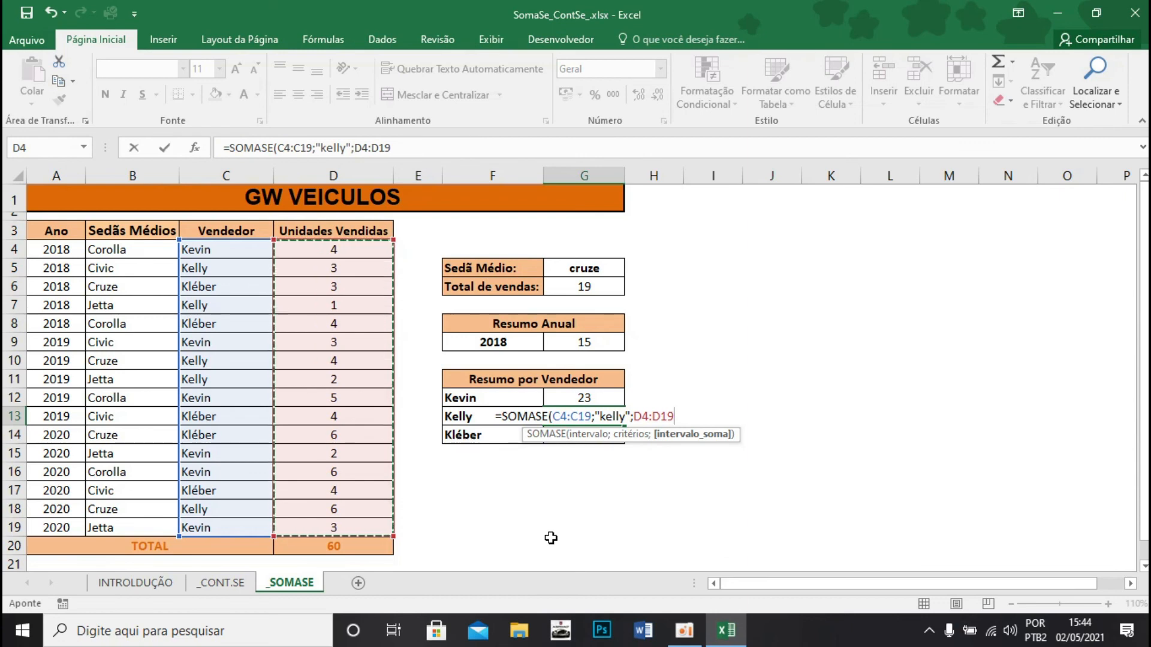
{"action": "key", "text": "Return"}
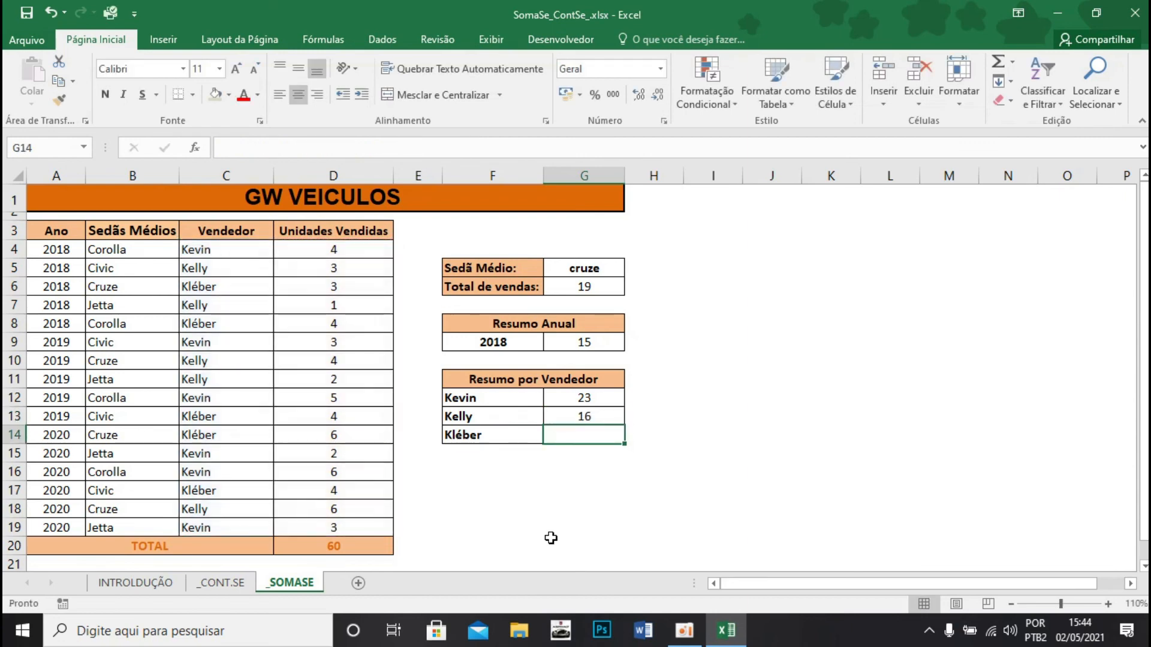
- Enter a SOMASE formula in G14 totalling D4:D19 for the seller in F14, using C4:C19 and the quoted seller name as criterion
{"action": "type", "text": "=somas"}
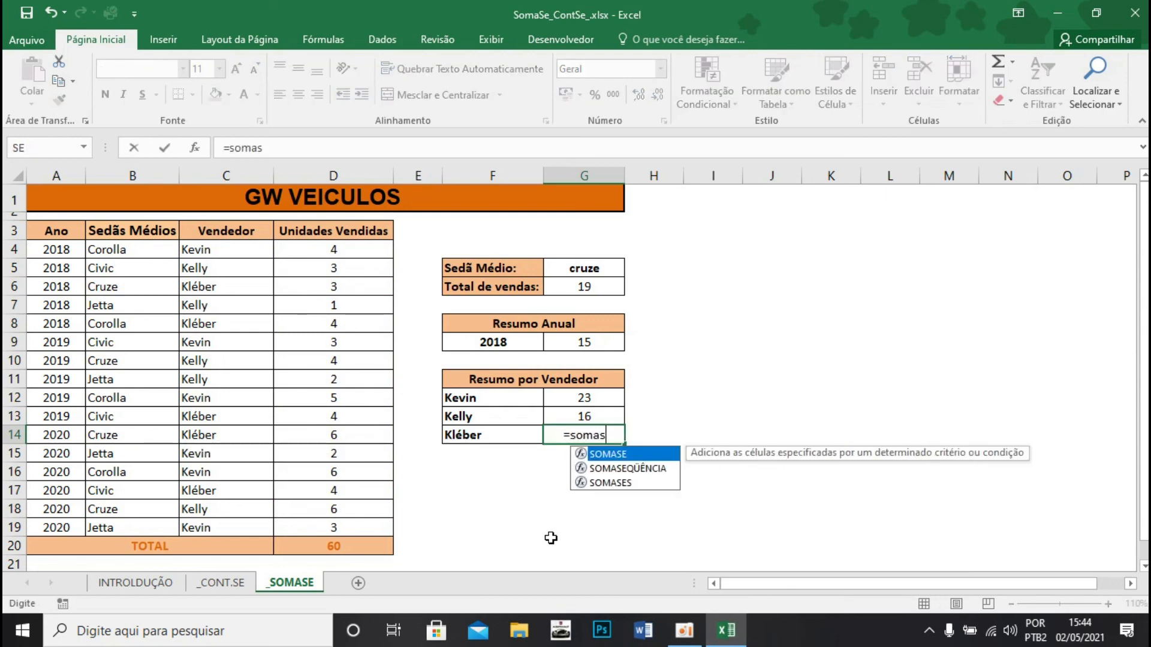
{"action": "key", "text": "Tab"}
{"action": "left_click_drag", "start_coordinate": [233, 251], "coordinate": [244, 527]}
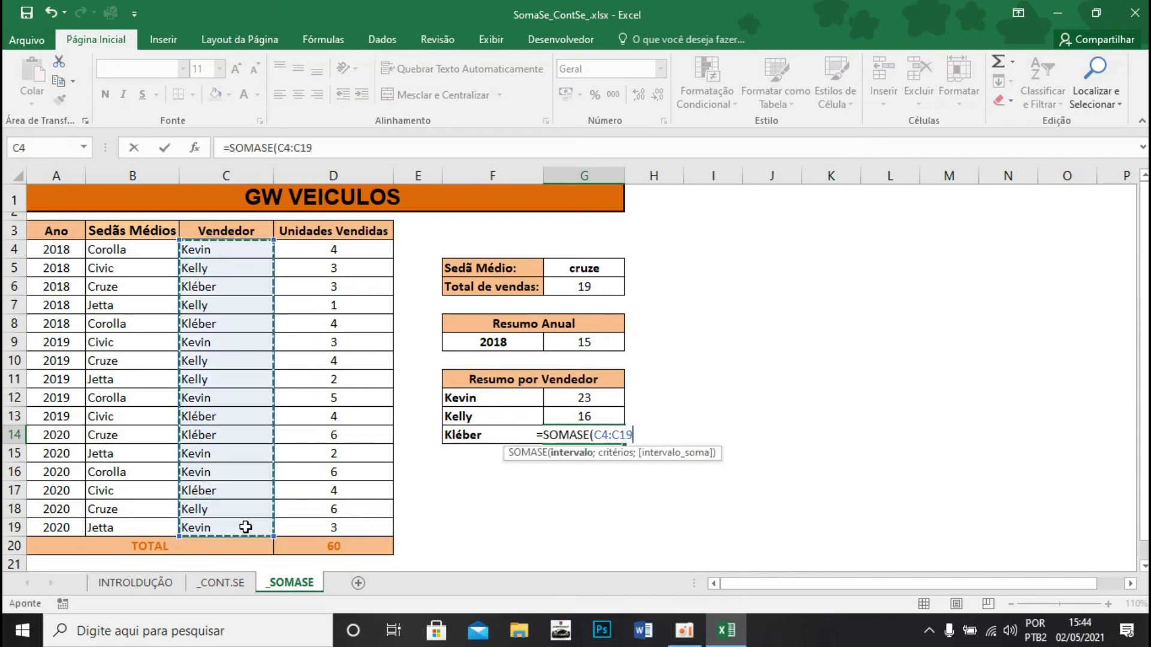
{"action": "type", "text": ";\""}
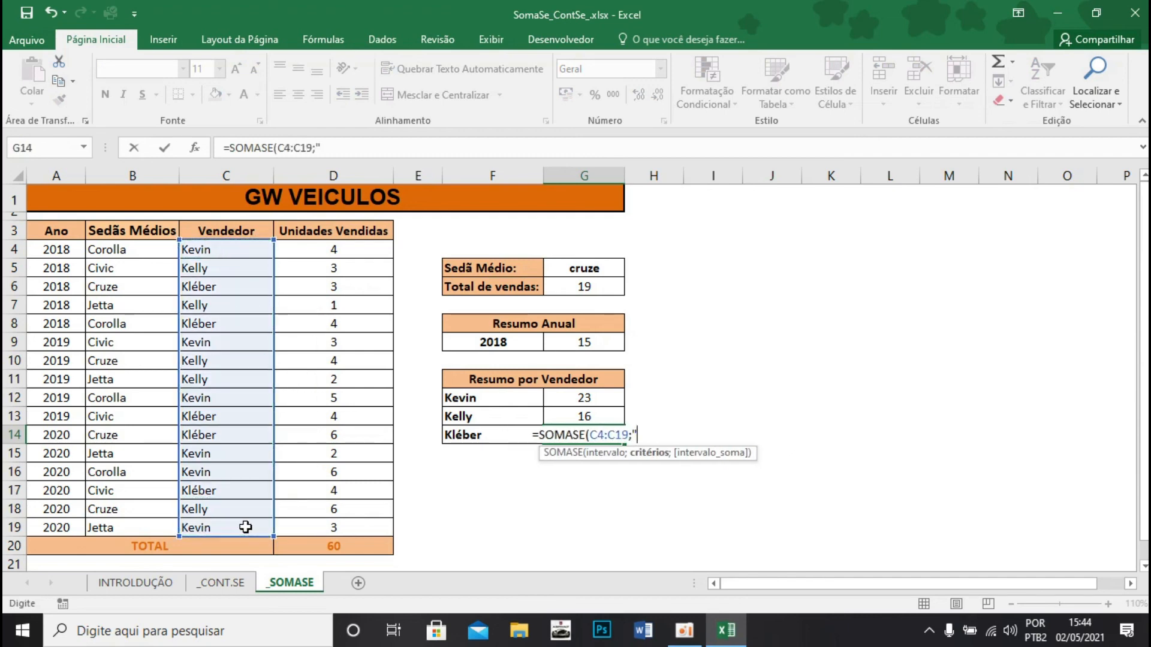
{"action": "type", "text": "kl"}
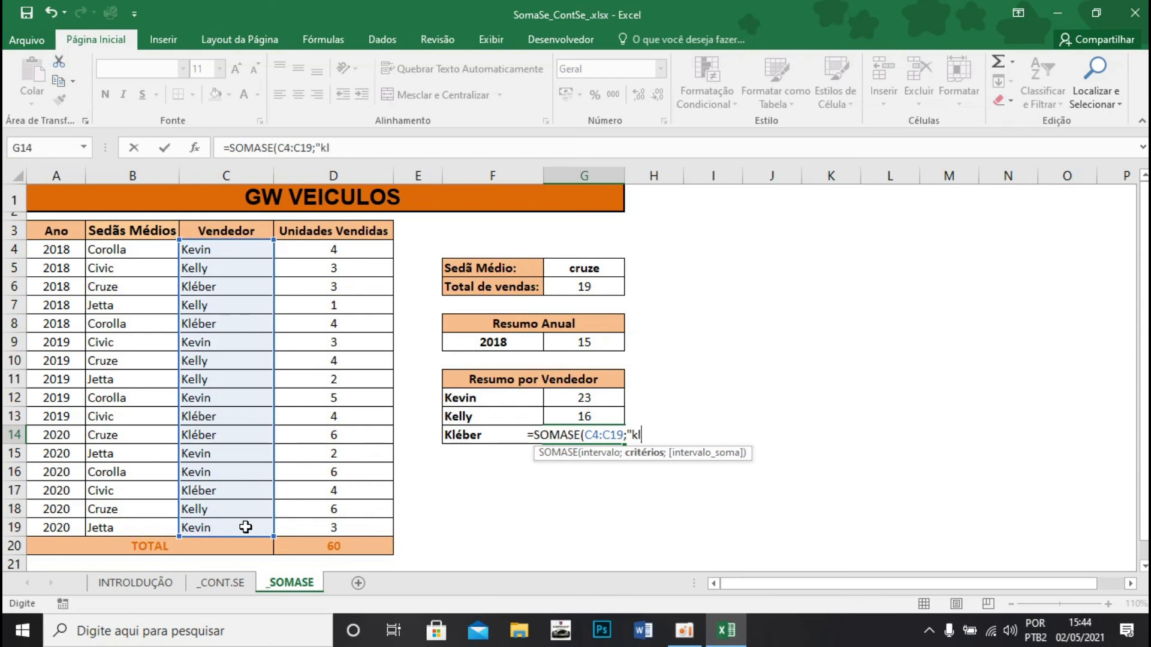
{"action": "type", "text": "éber\""}
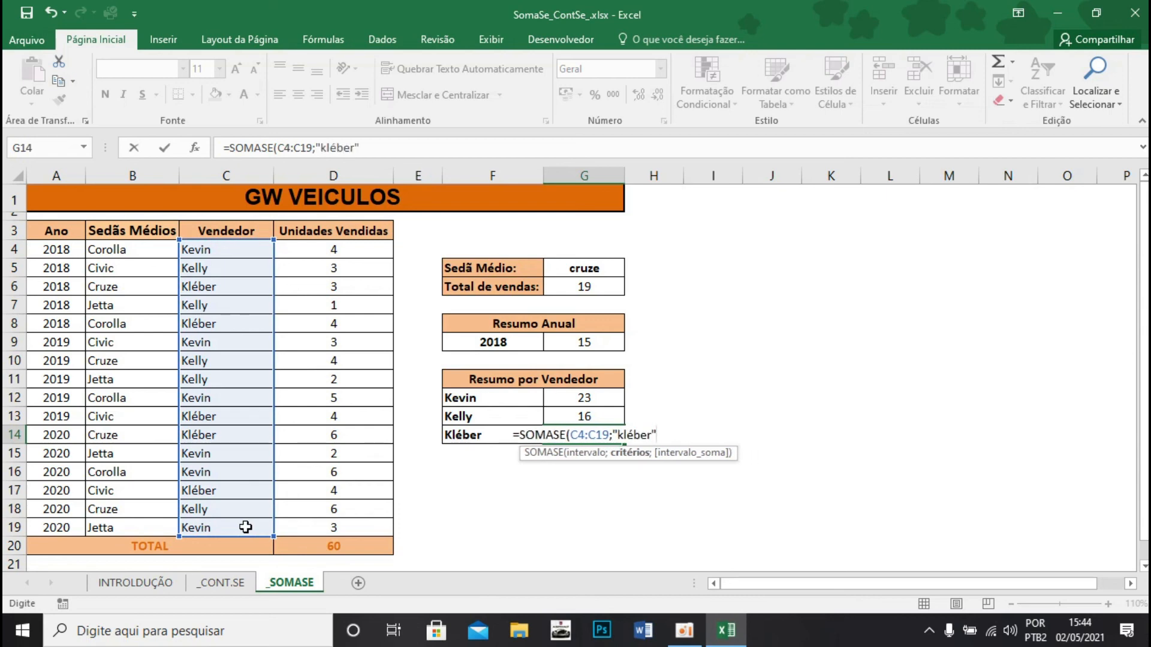
{"action": "type", "text": ";"}
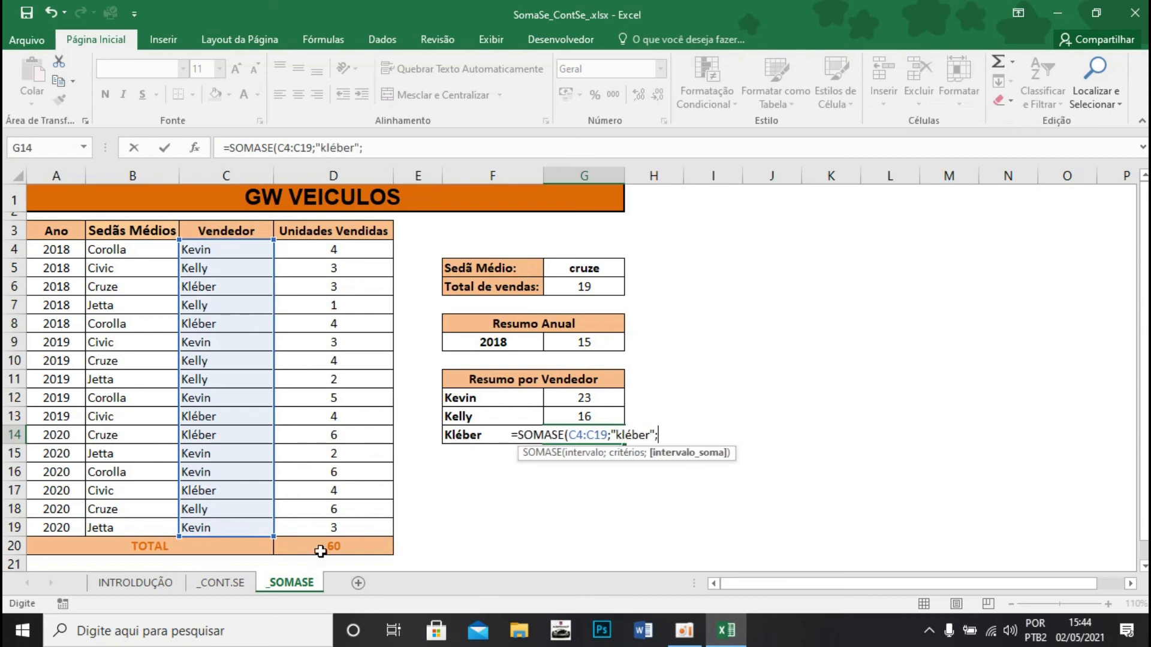
{"action": "left_click_drag", "start_coordinate": [357, 250], "coordinate": [376, 524]}
{"action": "key", "text": "Return"}
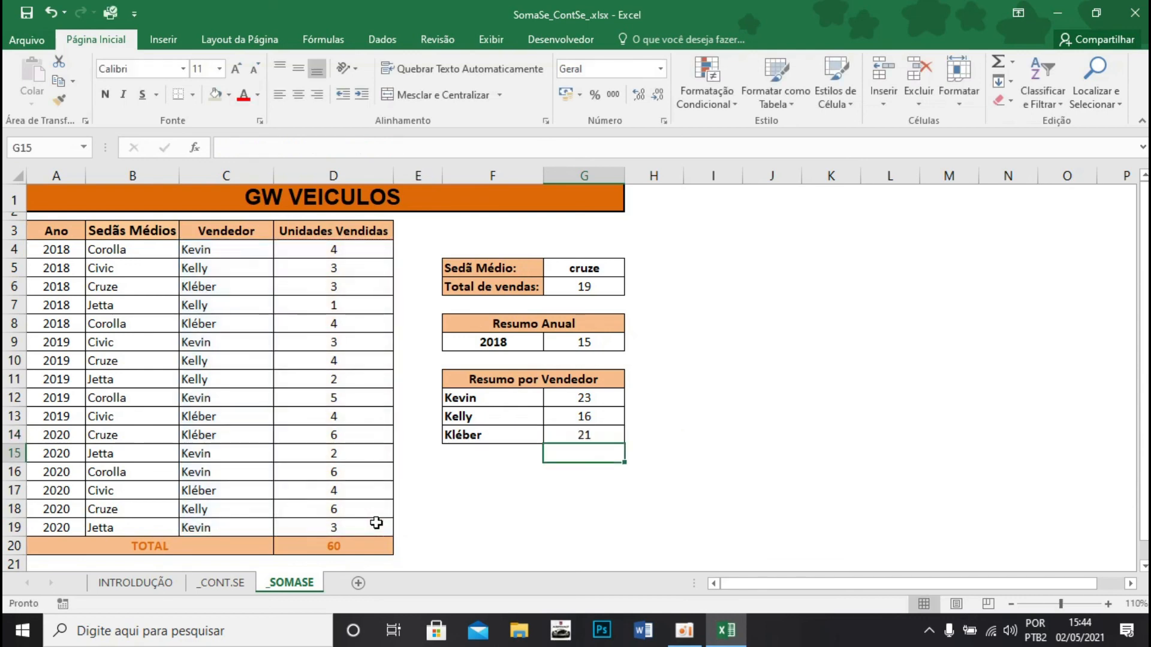